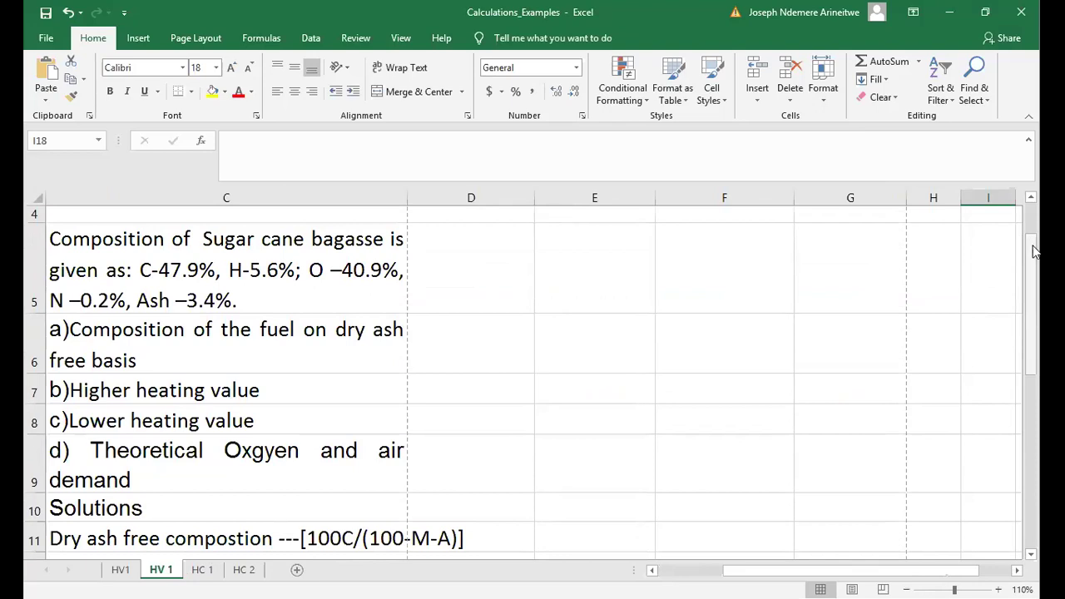
# Review the sugar cane bagasse problem statement and the fuel constituents table, including the moisture entry and the CxHyOzNp coefficients
pyautogui.moveTo(1034, 251); pyautogui.dragTo(1034, 269)
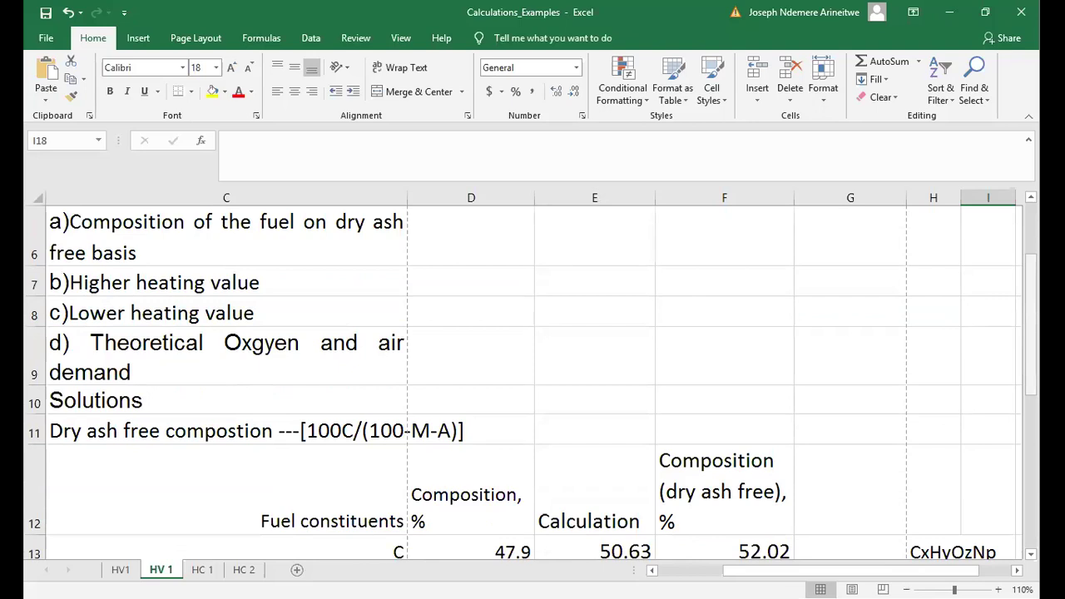
pyautogui.moveTo(1032, 275); pyautogui.dragTo(1032, 298)
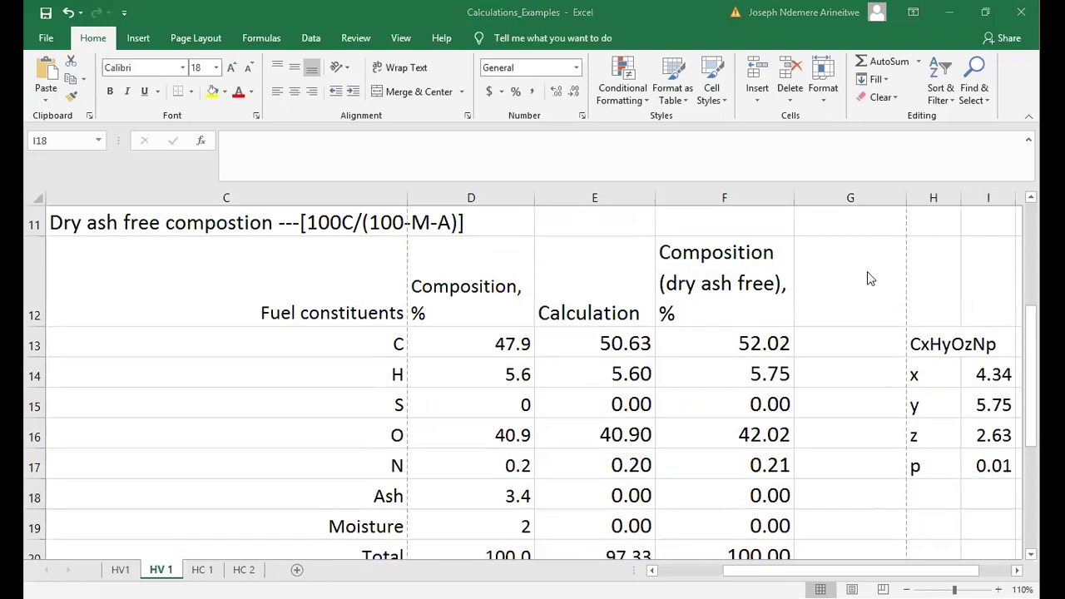
pyautogui.click(1032, 331)
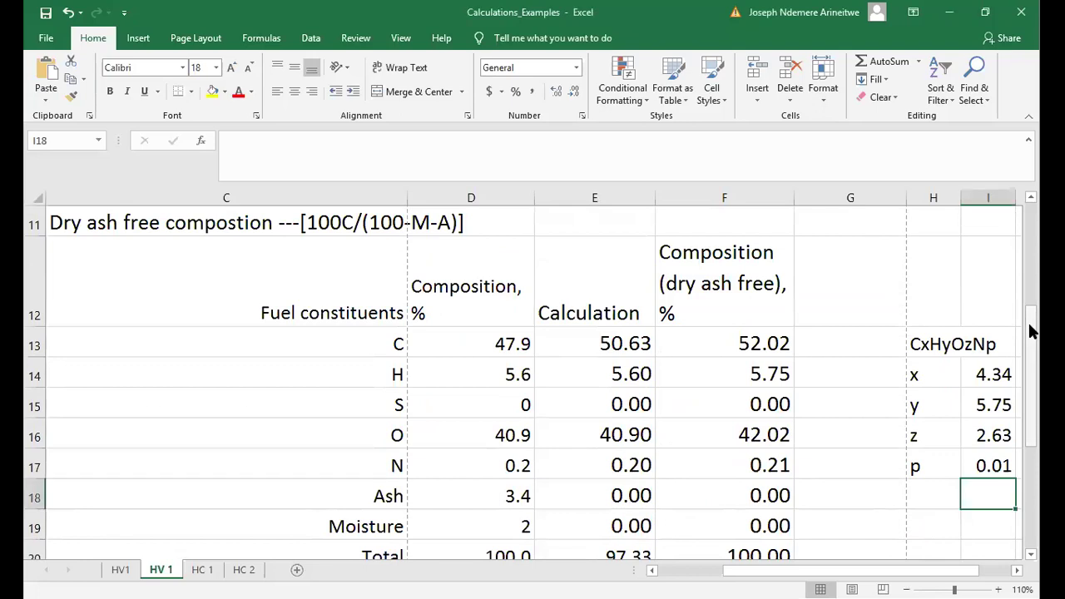
pyautogui.moveTo(1032, 331); pyautogui.dragTo(1032, 316)
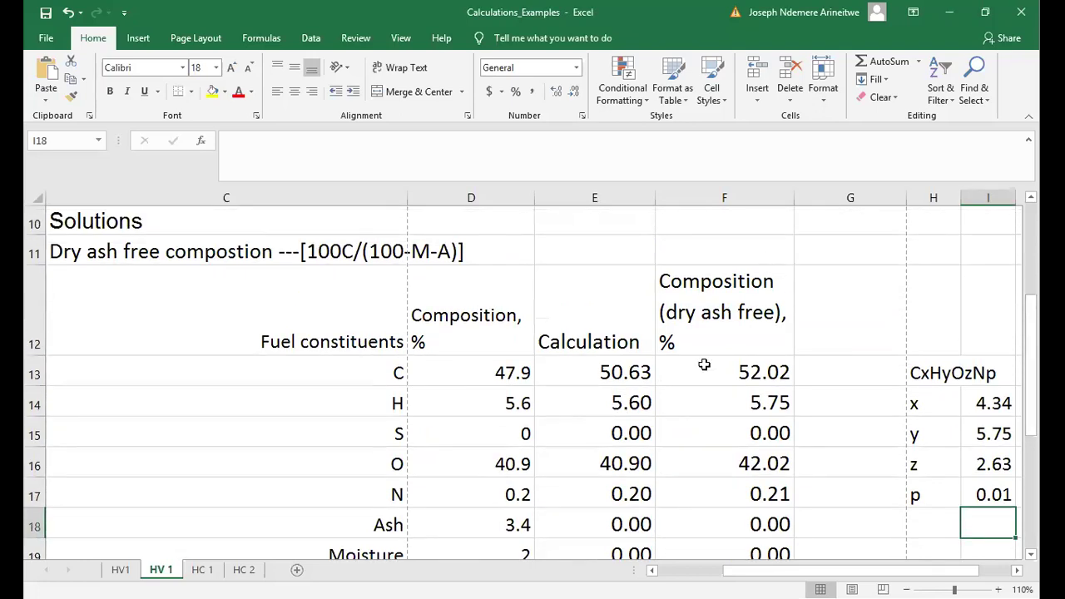
pyautogui.click(717, 433)
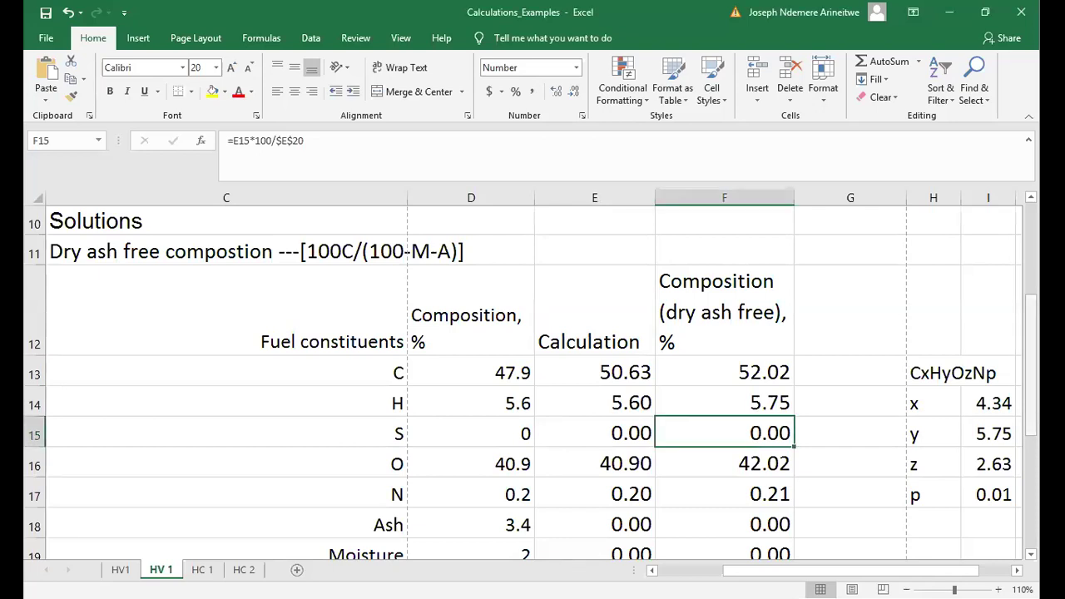
pyautogui.scroll(-1, 483, 422)
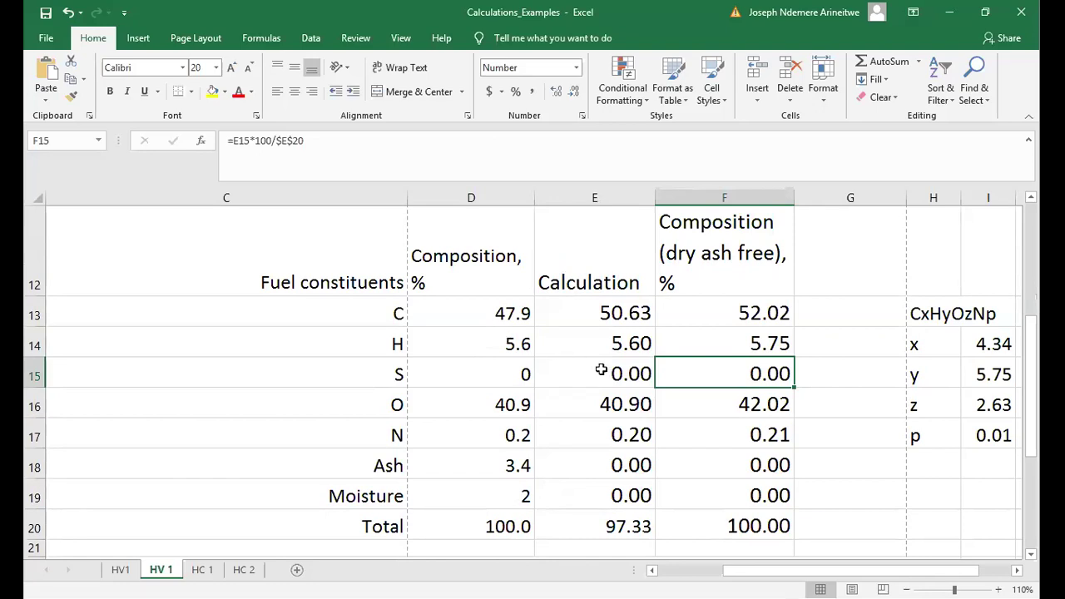
pyautogui.moveTo(1031, 379)
pyautogui.mouseDown()
pyautogui.moveTo(1021, 295)
pyautogui.moveTo(1031, 383)
pyautogui.mouseUp()
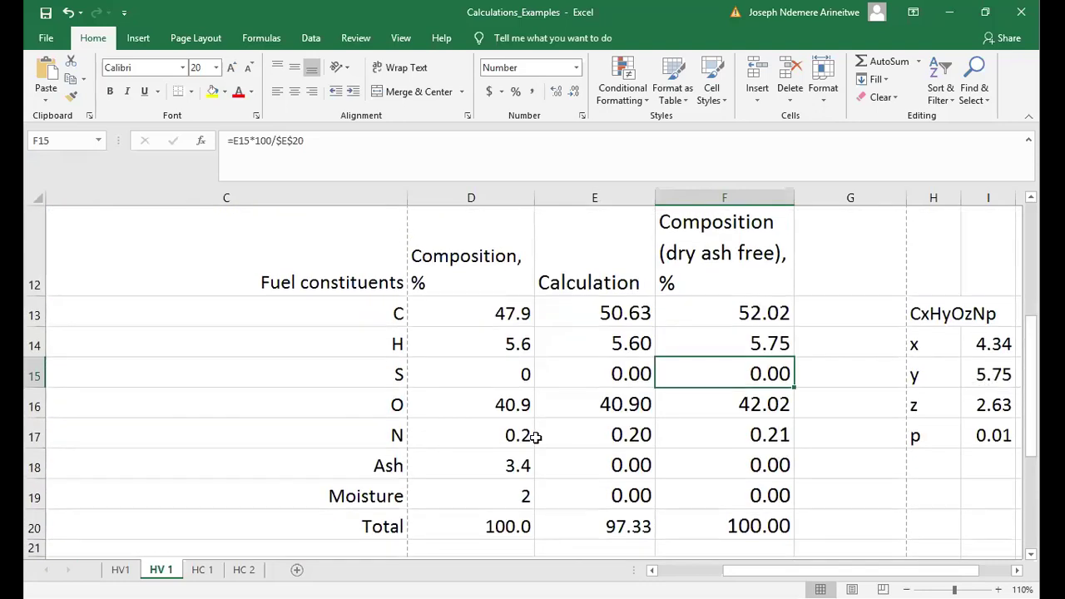
pyautogui.click(480, 503)
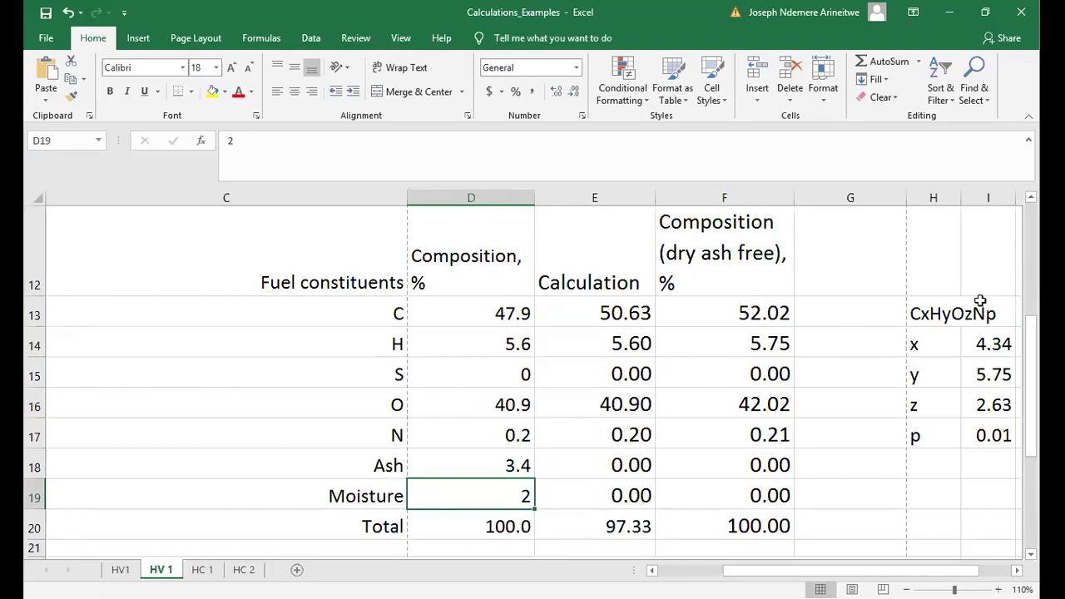
pyautogui.moveTo(1034, 350); pyautogui.dragTo(1034, 333)
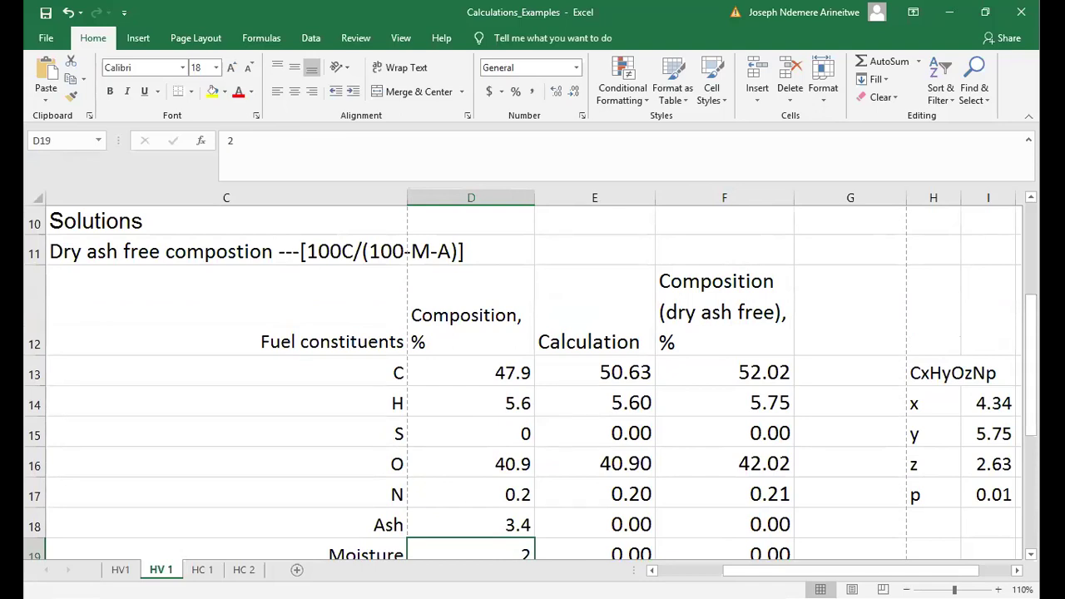
# Examine the dry ash free composition expression and the formulas behind the carbon row and the totals in the Calculation and dry ash free columns
pyautogui.click(325, 250)
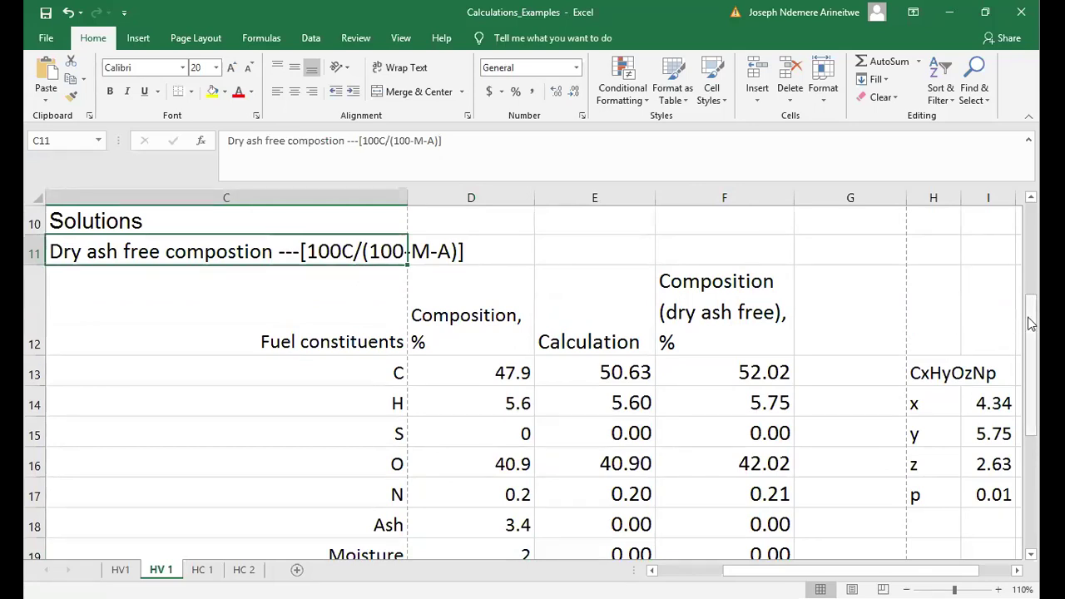
pyautogui.moveTo(1032, 323); pyautogui.dragTo(1032, 341)
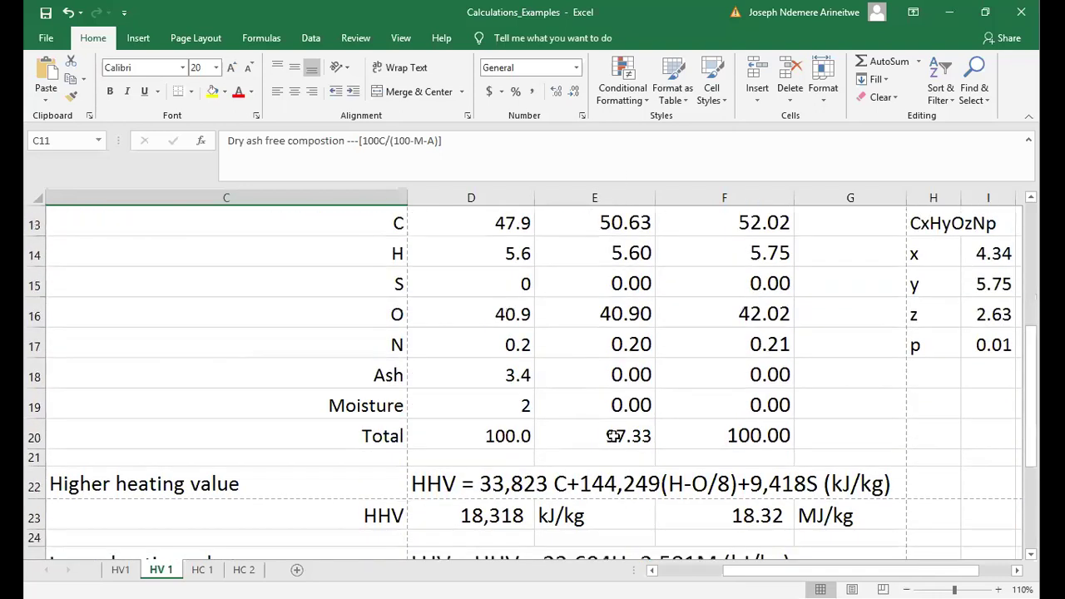
pyautogui.click(614, 436)
pyautogui.moveTo(1034, 389); pyautogui.dragTo(1032, 379)
pyautogui.click(622, 313)
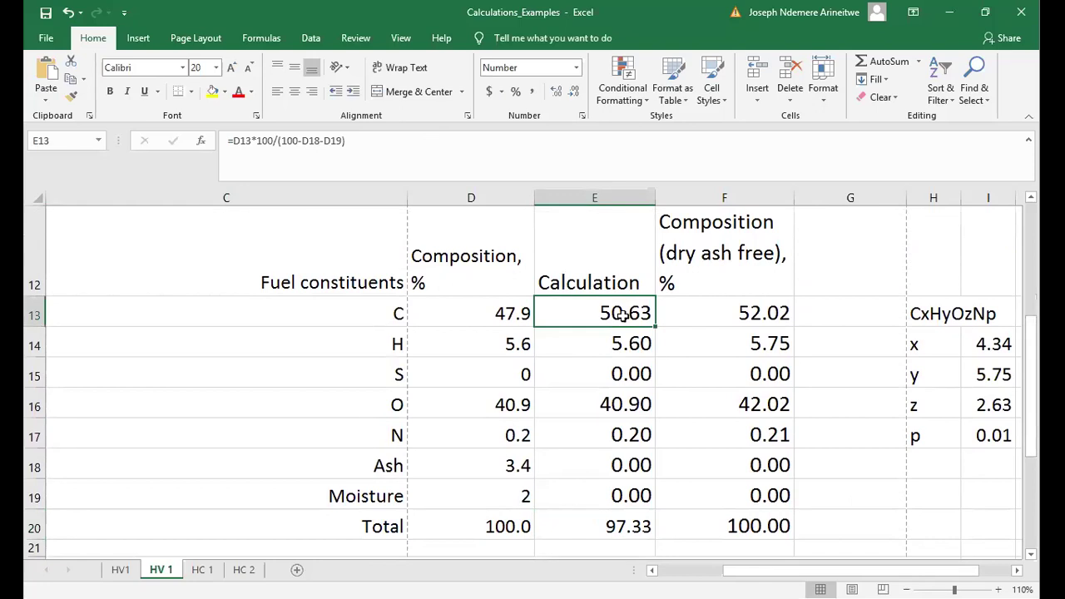
pyautogui.doubleClick(622, 314)
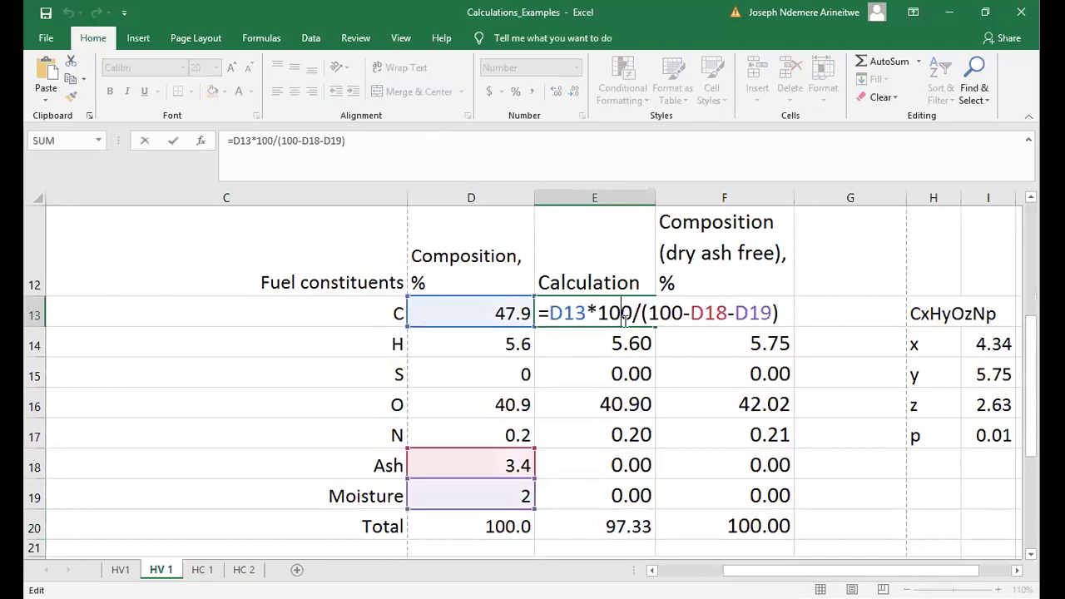
pyautogui.press('Return')
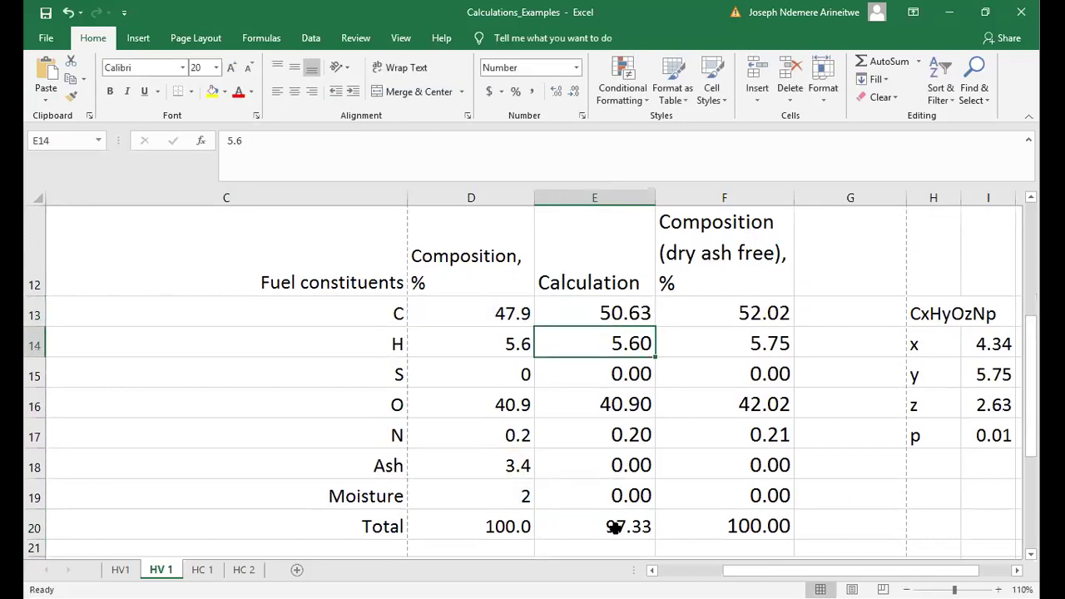
pyautogui.click(751, 316)
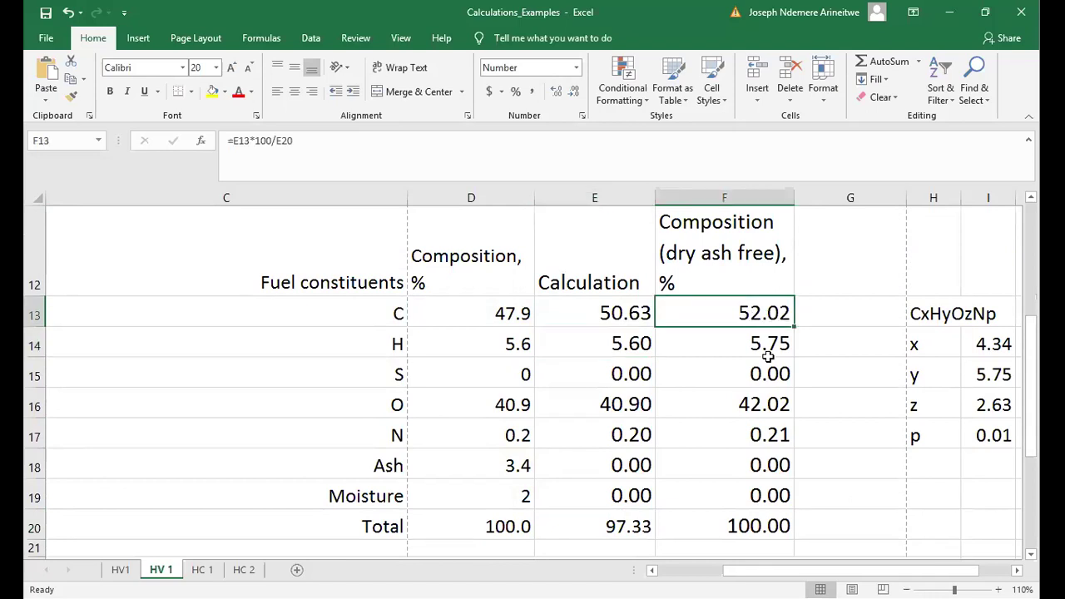
pyautogui.click(760, 533)
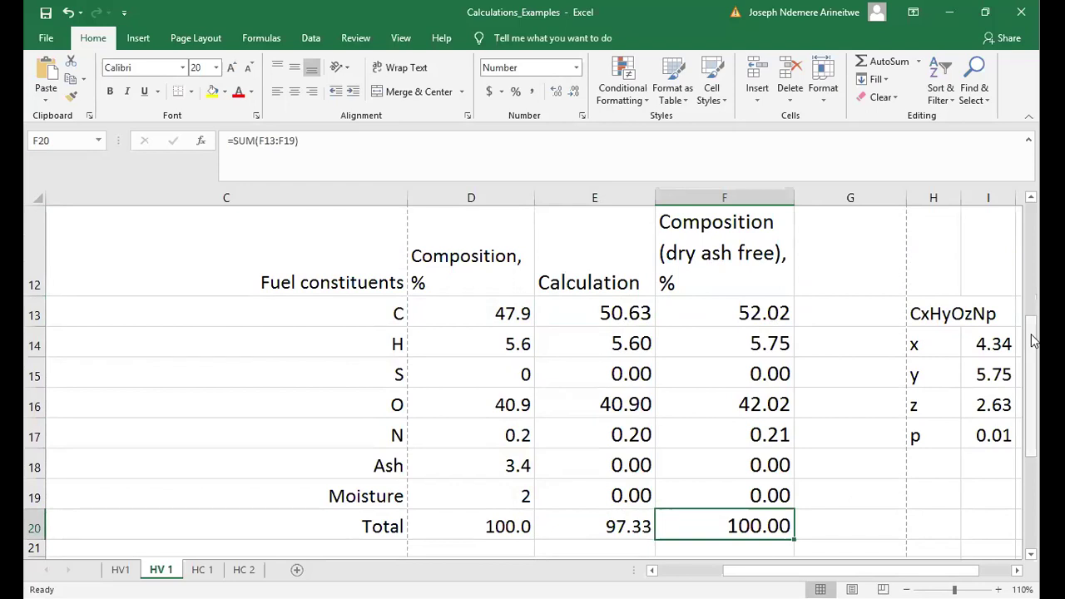
# Inspect the formulas calculating the higher and lower heating values in kJ/kg and their conversions to MJ/kg
pyautogui.moveTo(1032, 339); pyautogui.dragTo(1032, 396)
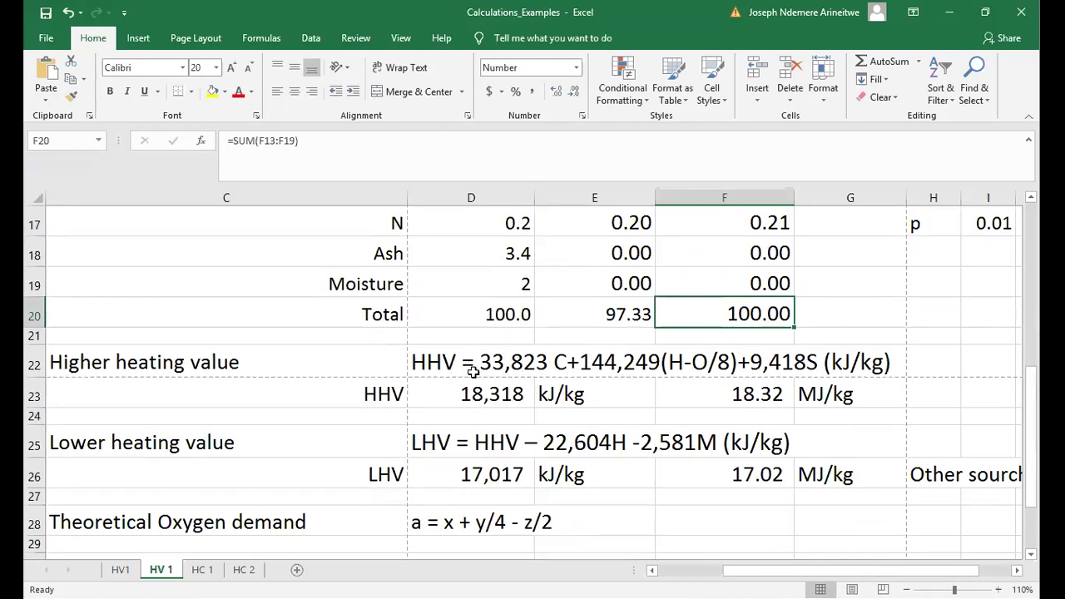
pyautogui.doubleClick(496, 394)
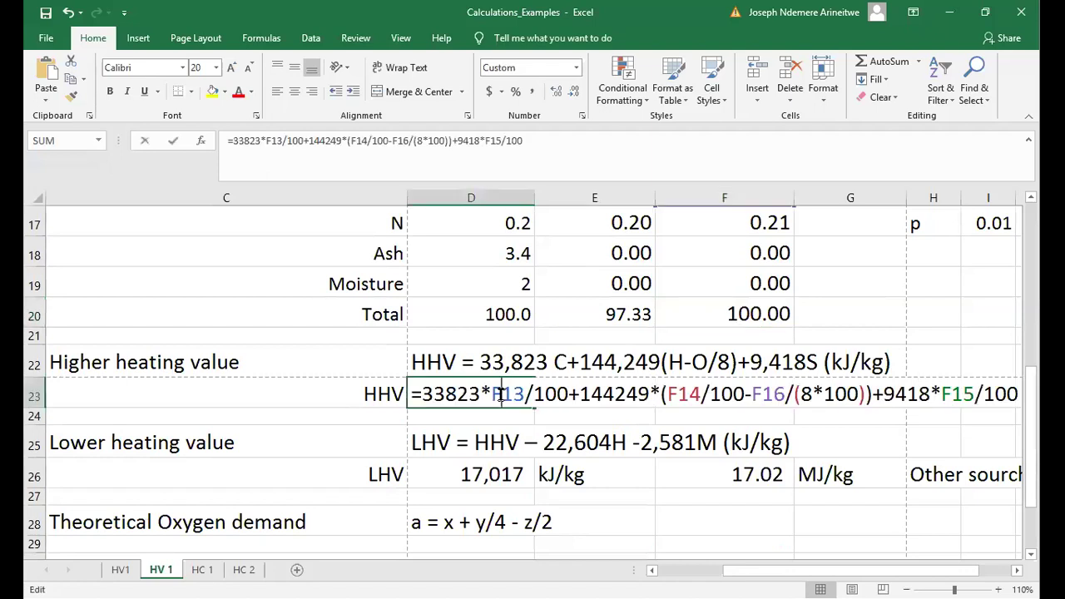
pyautogui.press('Return')
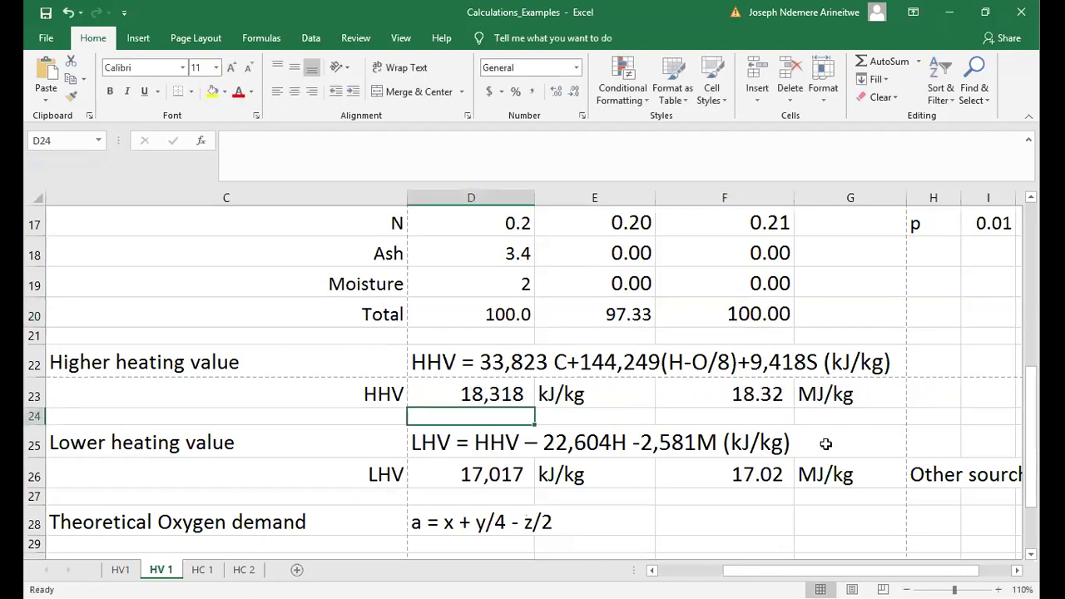
pyautogui.click(780, 401)
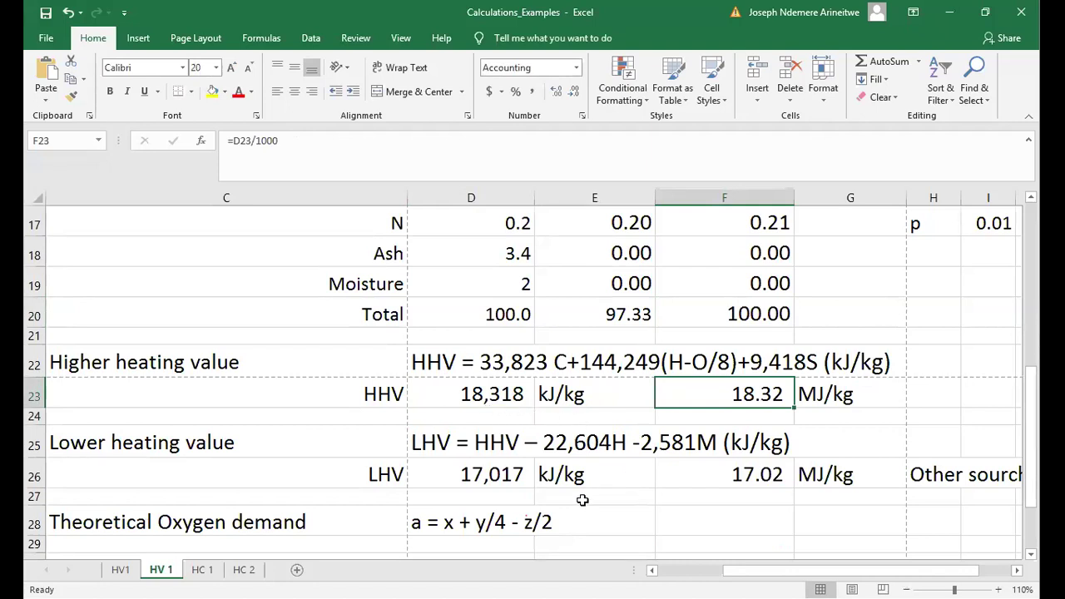
pyautogui.click(505, 441)
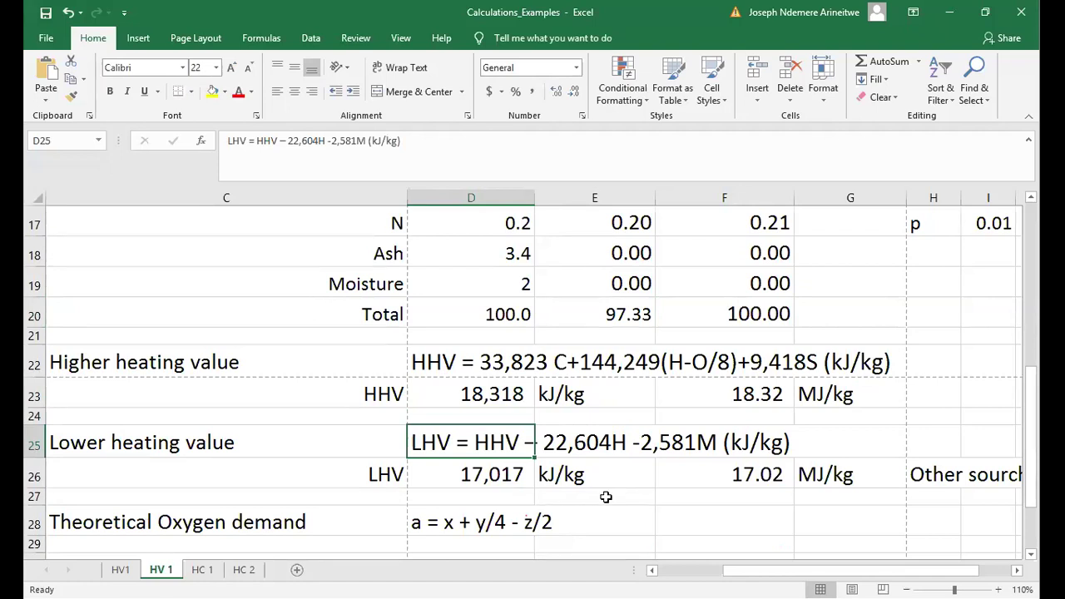
pyautogui.click(485, 475)
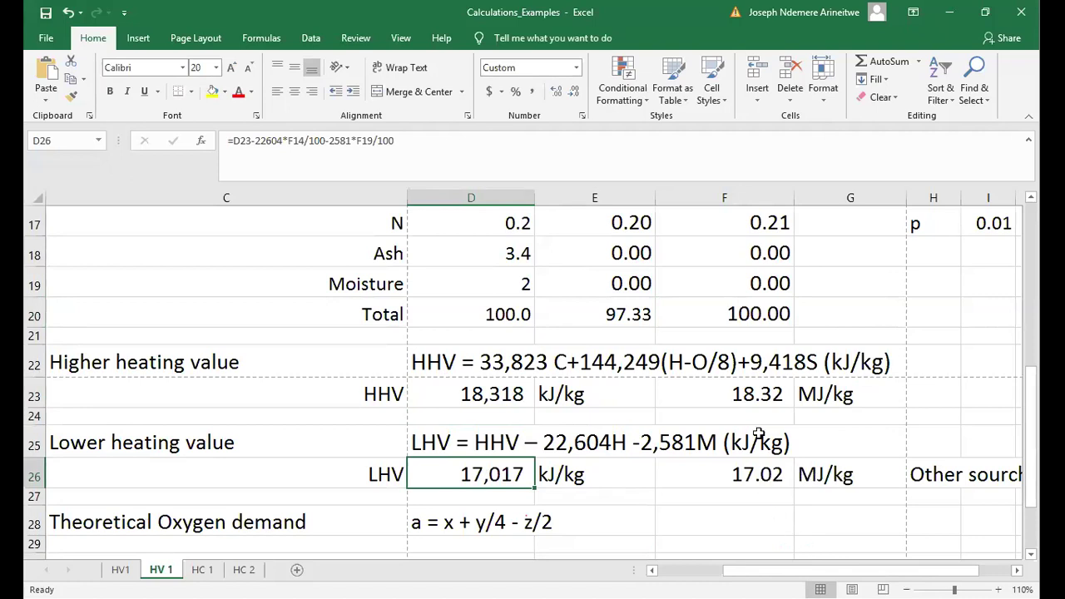
pyautogui.click(754, 466)
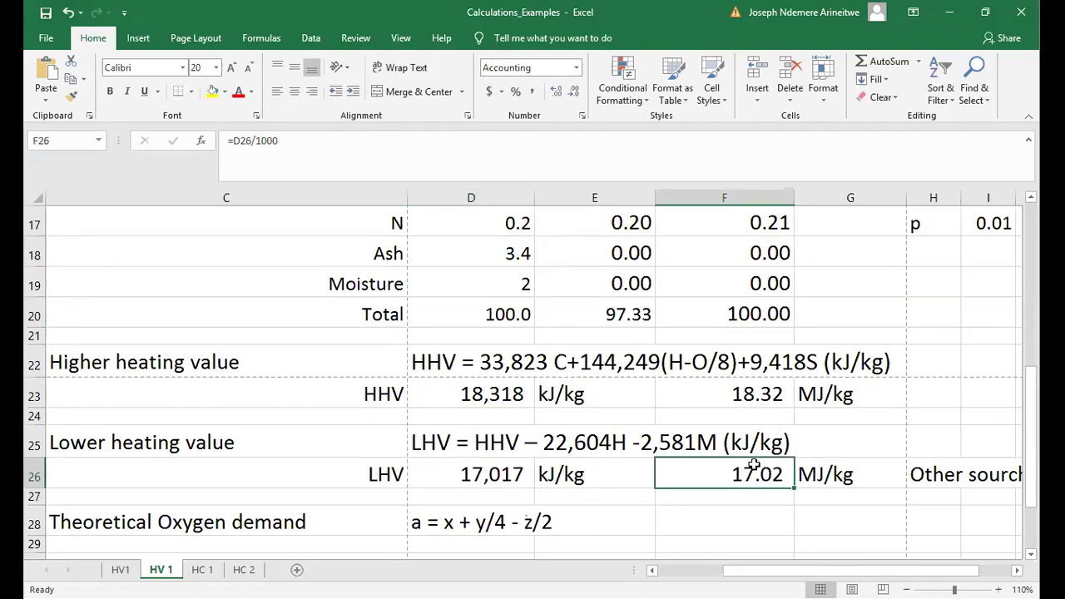
pyautogui.click(763, 398)
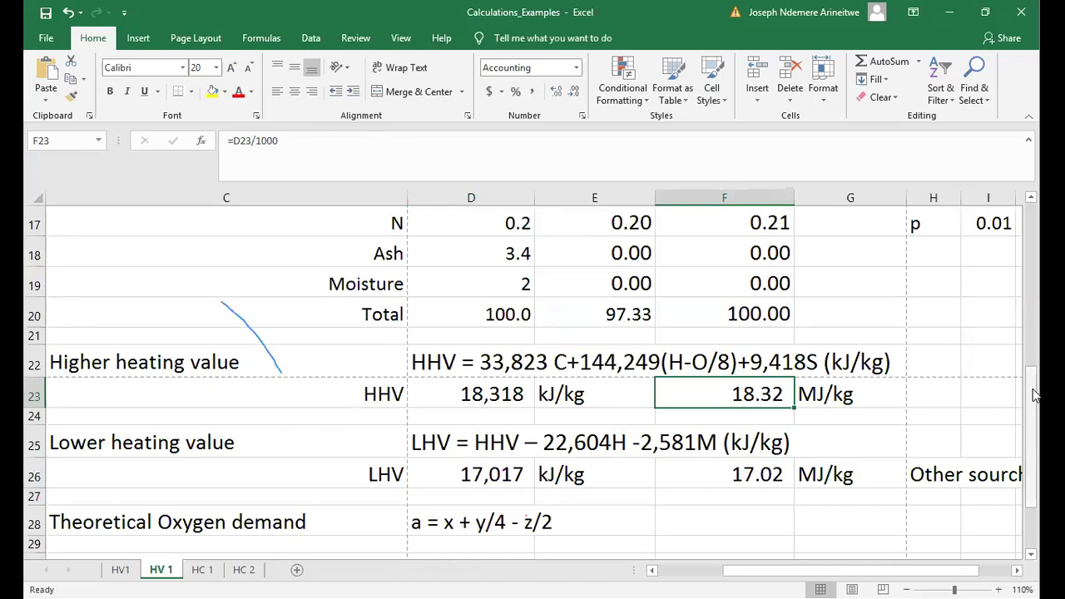
# Review the x coefficient of CxHyOzNp and the theoretical oxygen demand expression in D28
pyautogui.moveTo(1035, 391)
pyautogui.mouseDown()
pyautogui.moveTo(1010, 308)
pyautogui.moveTo(1024, 300)
pyautogui.moveTo(1028, 331)
pyautogui.moveTo(1034, 287)
pyautogui.moveTo(1022, 381)
pyautogui.mouseUp()
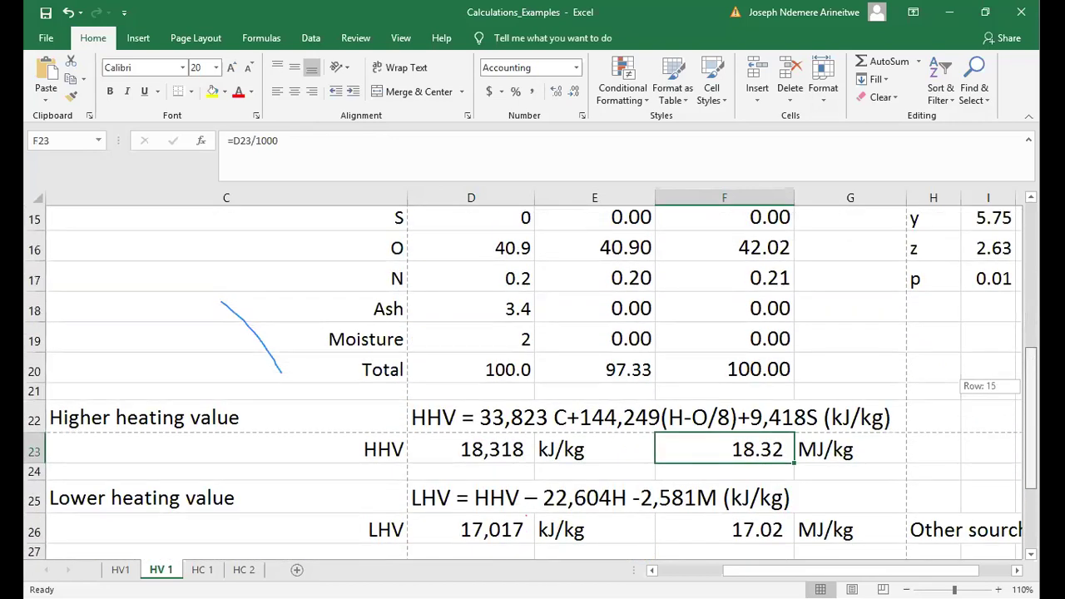
pyautogui.scroll(1, 915, 343)
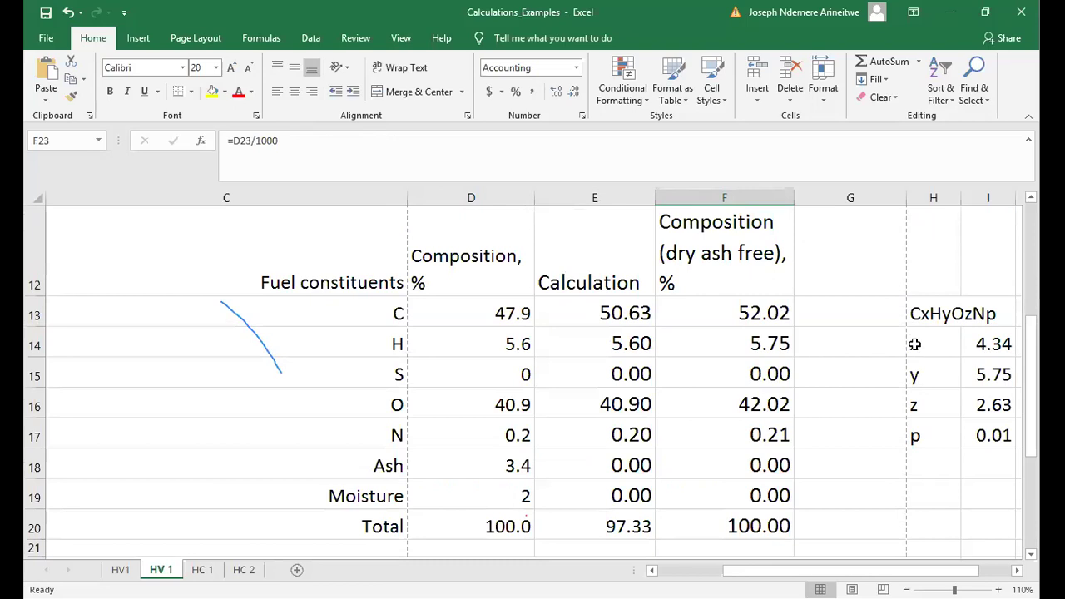
pyautogui.click(914, 344)
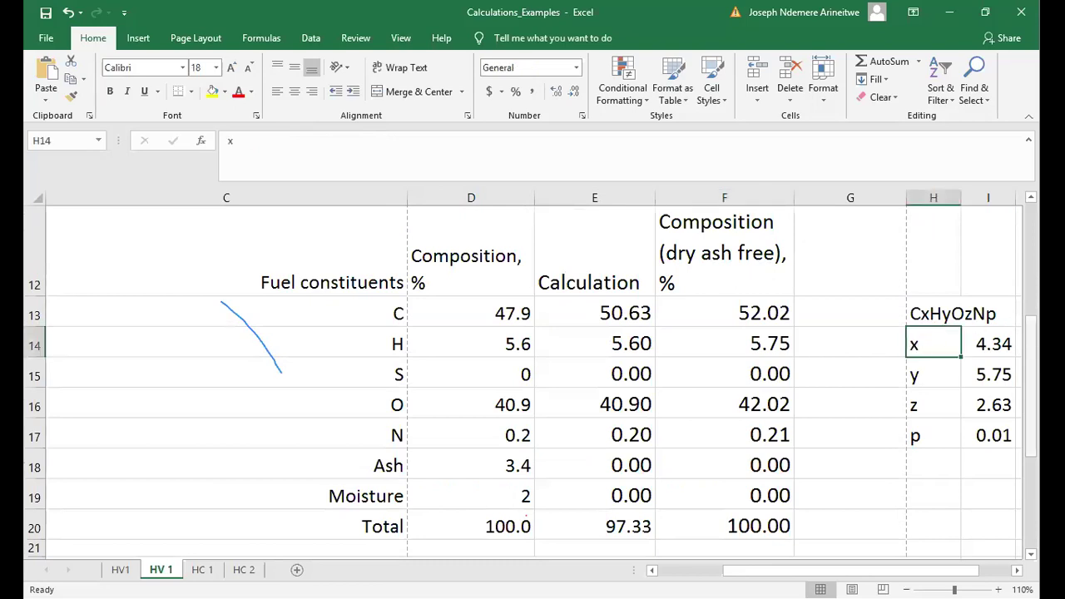
pyautogui.moveTo(1033, 337); pyautogui.dragTo(475, 433)
pyautogui.click(475, 433)
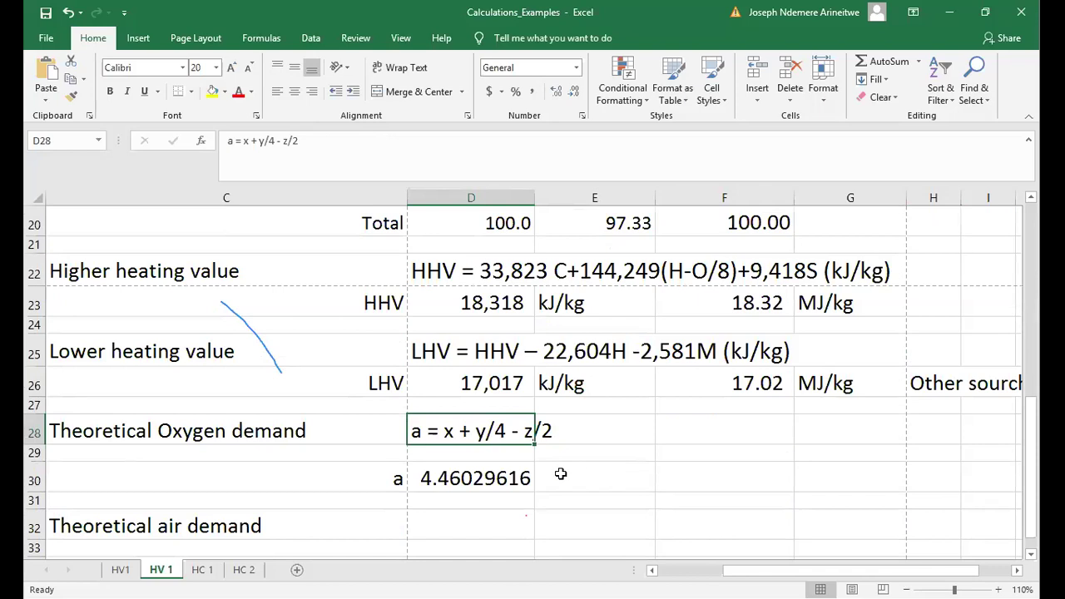
# Add a hydrocarbon case beside the theoretical oxygen demand expression: CxHy in F28, a in G28 and x+y/4 in H28
pyautogui.click(573, 436)
pyautogui.click(721, 441)
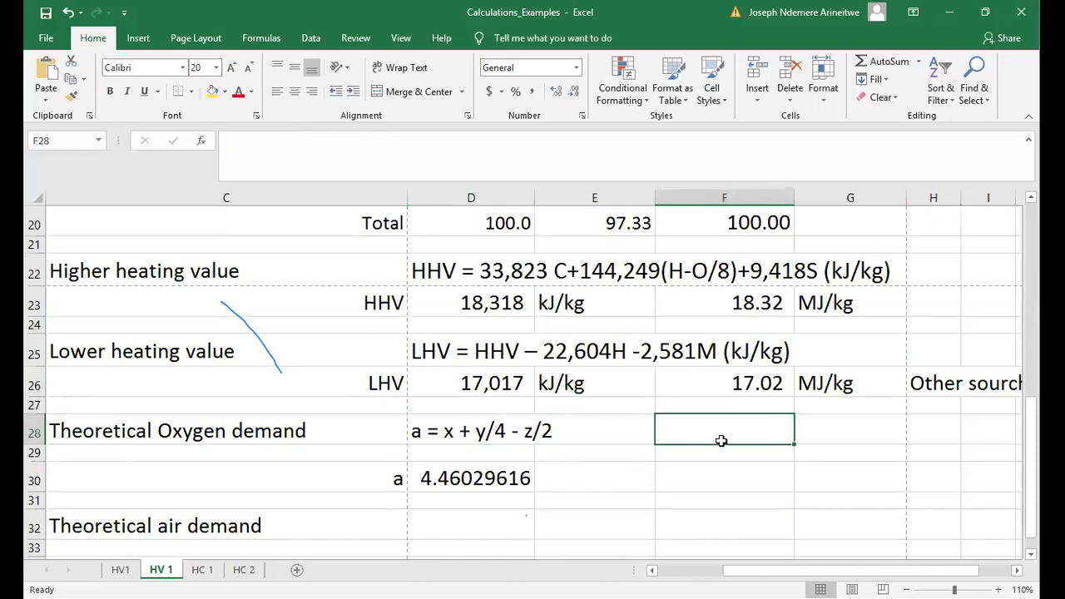
pyautogui.write('C')
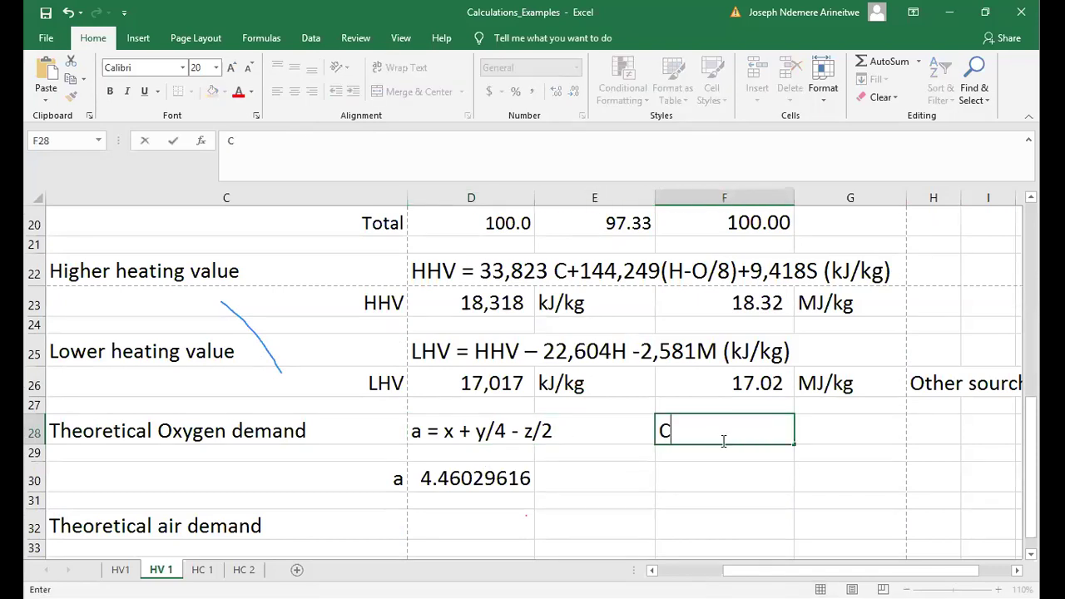
pyautogui.write('xHy')
pyautogui.press('Tab')
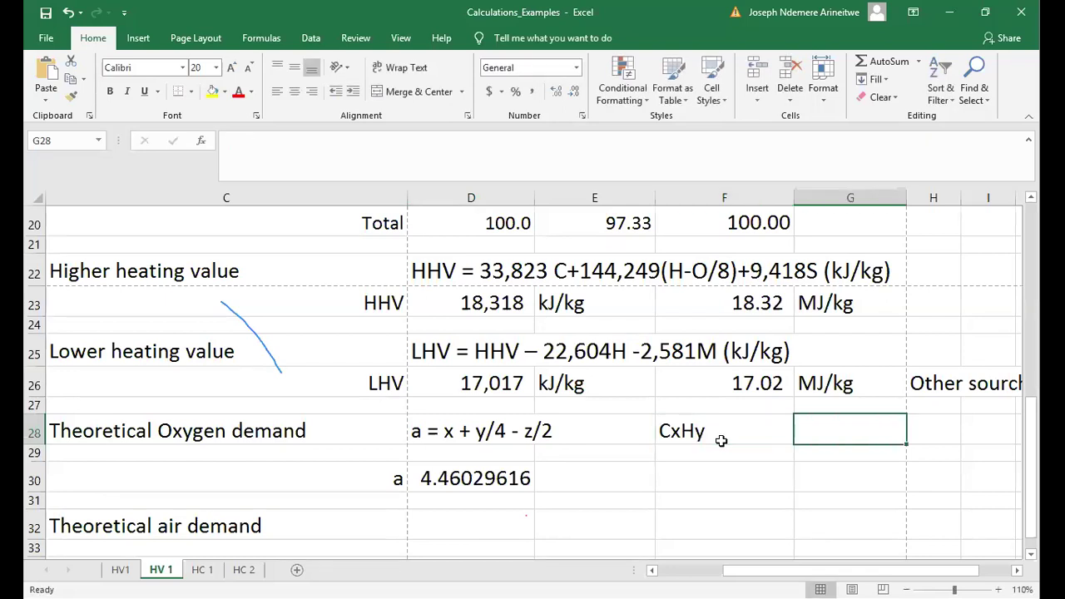
pyautogui.write('a')
pyautogui.press('Tab')
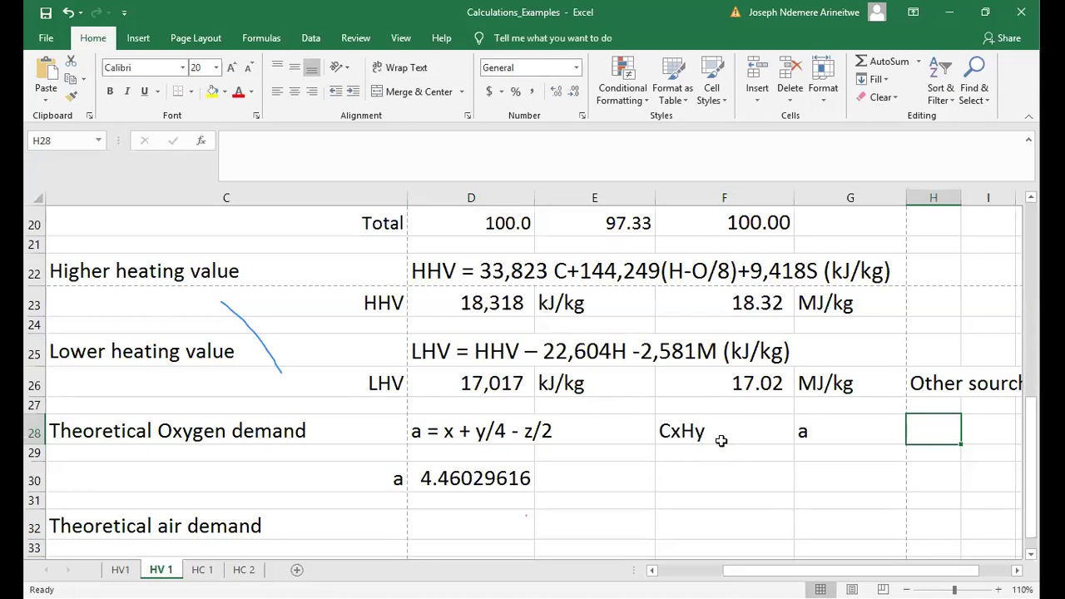
pyautogui.write('x+y/4')
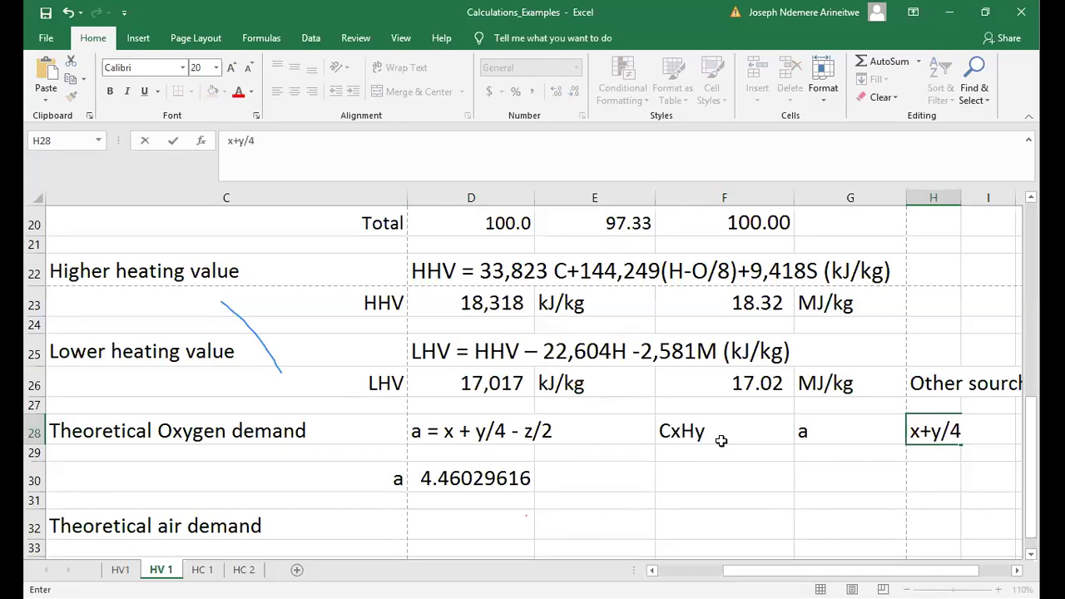
pyautogui.press('Return')
# Add the oxygenated fuel formula CxHyOz in F29, directly below CxHy
pyautogui.click(687, 453)
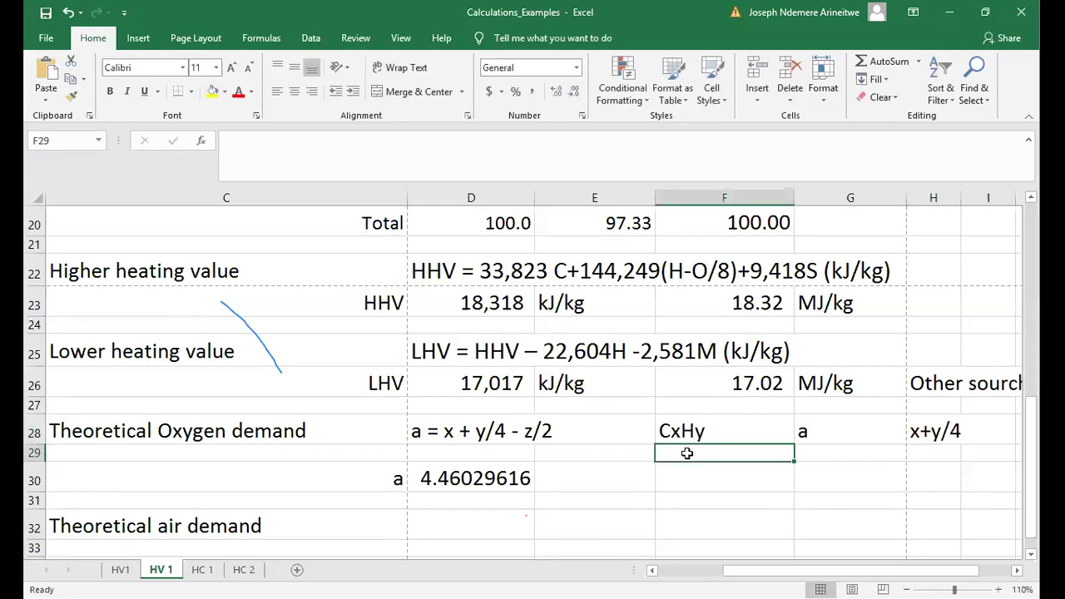
pyautogui.write('C')
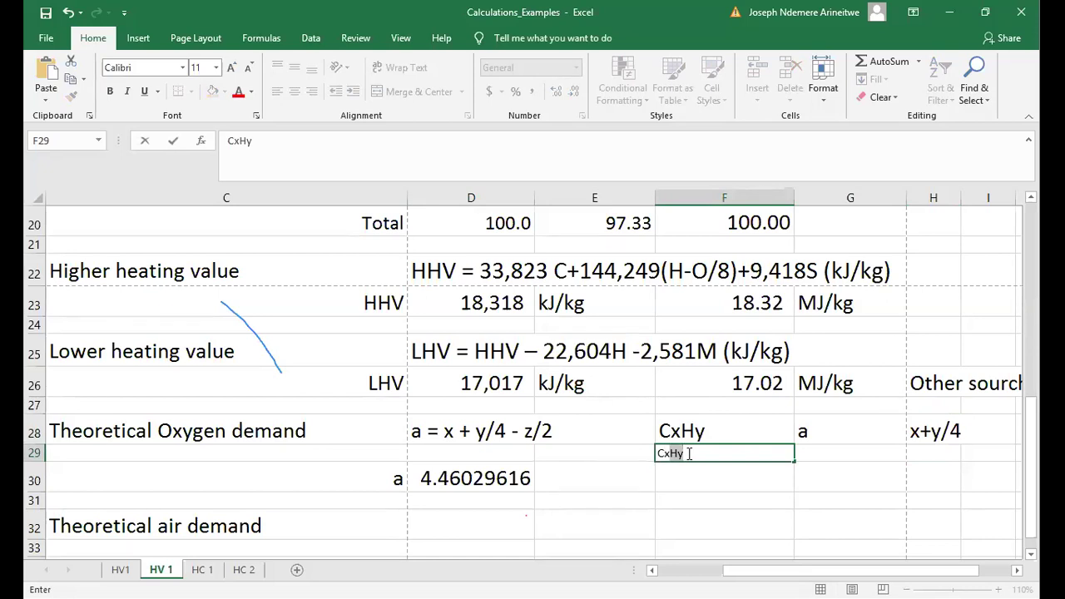
pyautogui.write('xHy')
pyautogui.press('BackSpace')
pyautogui.write('yOz')
pyautogui.click(757, 495)
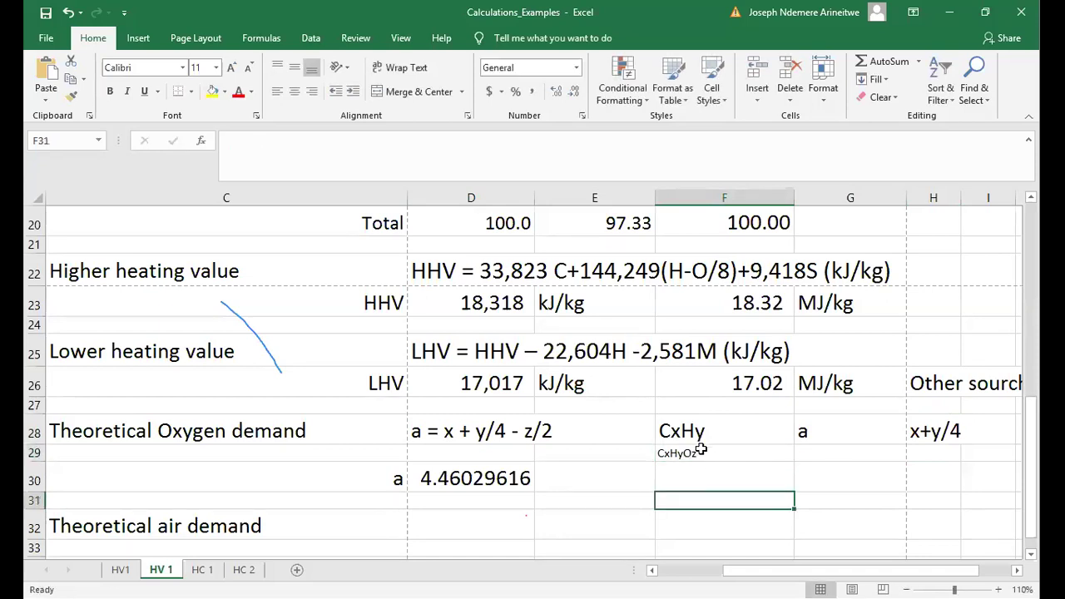
# Set the font size of CxHyOz in F29 to 20 to match the CxHy cell above
pyautogui.click(704, 451)
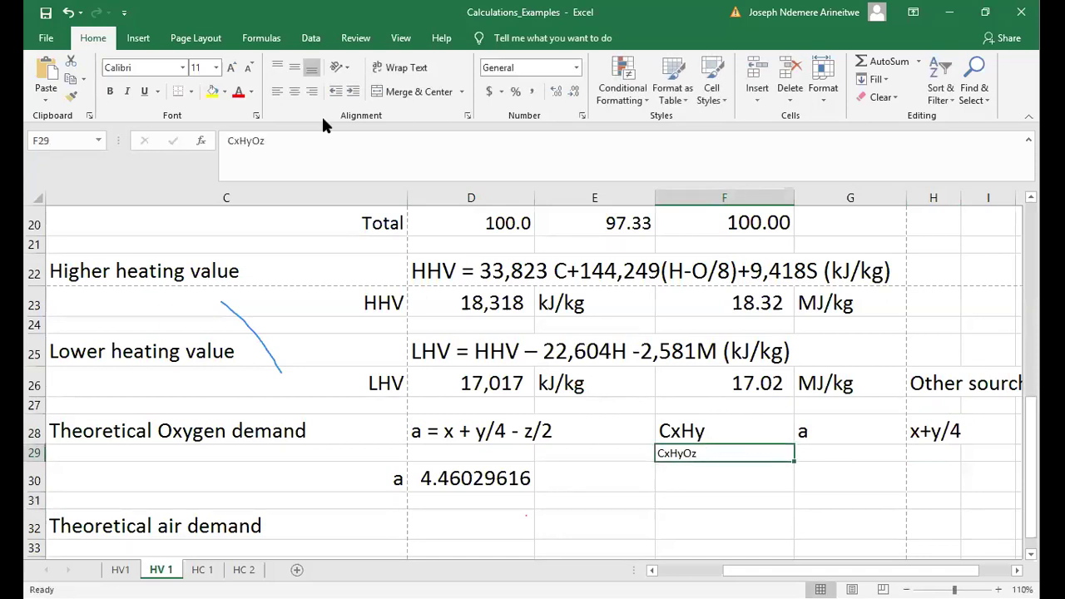
pyautogui.click(216, 71)
pyautogui.press('Escape')
pyautogui.press('Up')
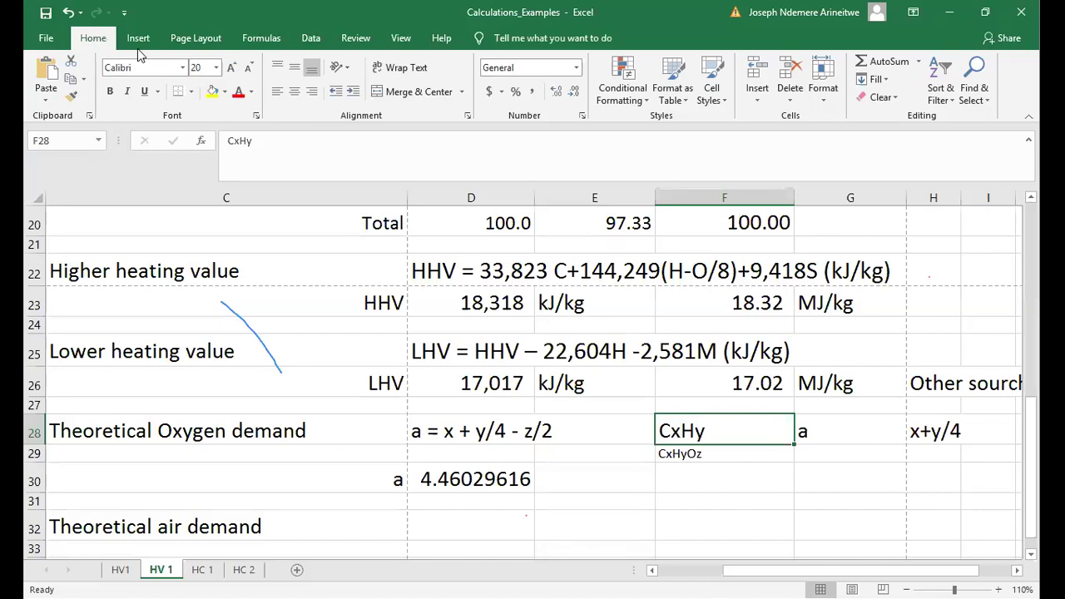
pyautogui.click(699, 451)
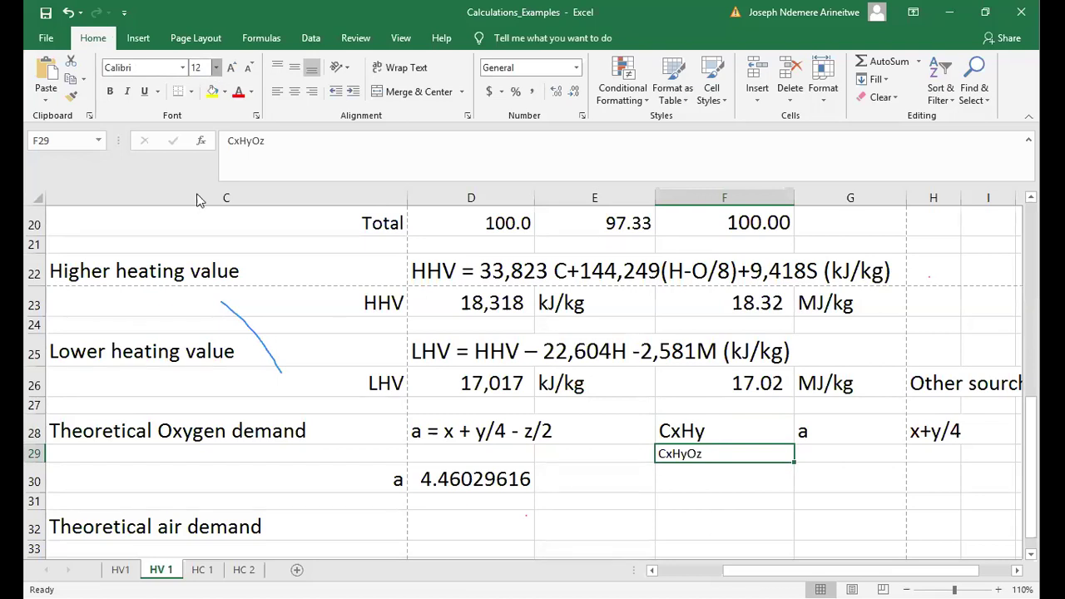
pyautogui.hotkey('alt', 'h')
pyautogui.press('f')
pyautogui.press('s')
pyautogui.hotkey('alt', 'Down')
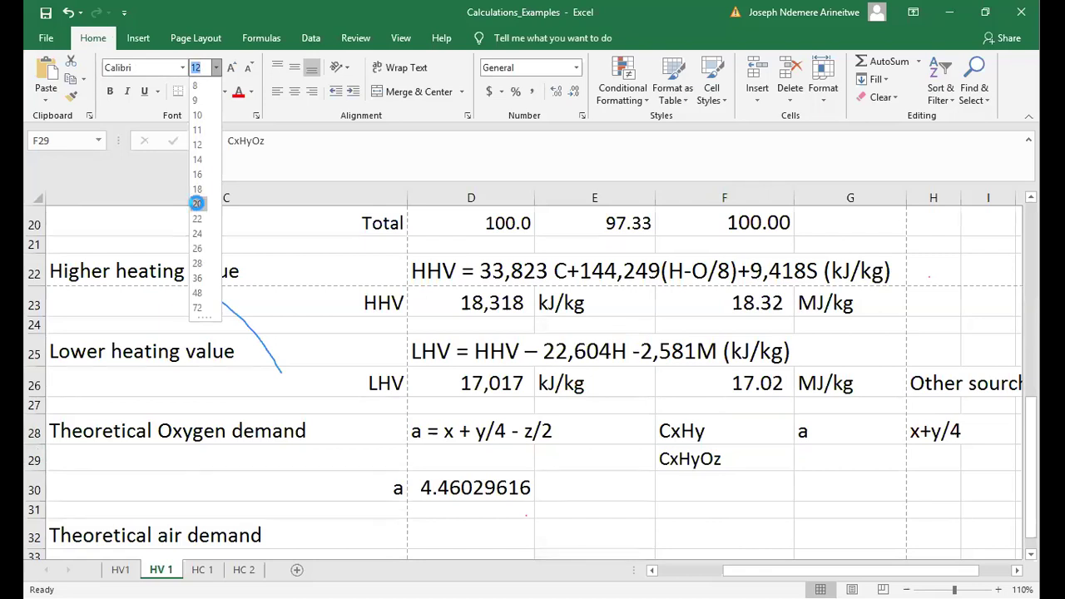
pyautogui.click(197, 159)
# Enter a in G29 beside CxHyOz and set its font size to 20
pyautogui.click(848, 459)
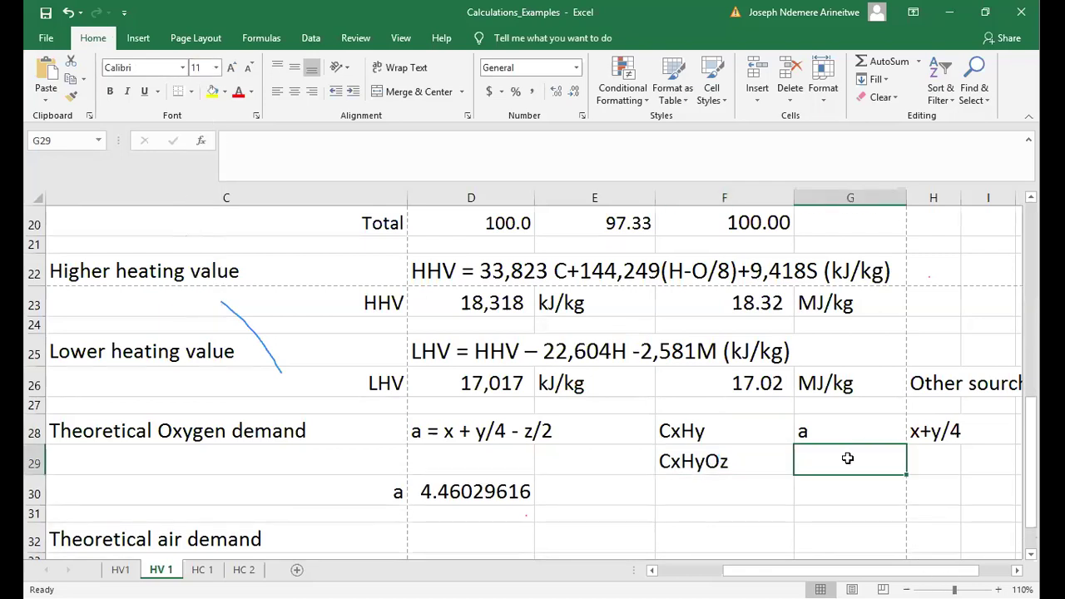
pyautogui.write('z')
pyautogui.press('BackSpace')
pyautogui.write('a')
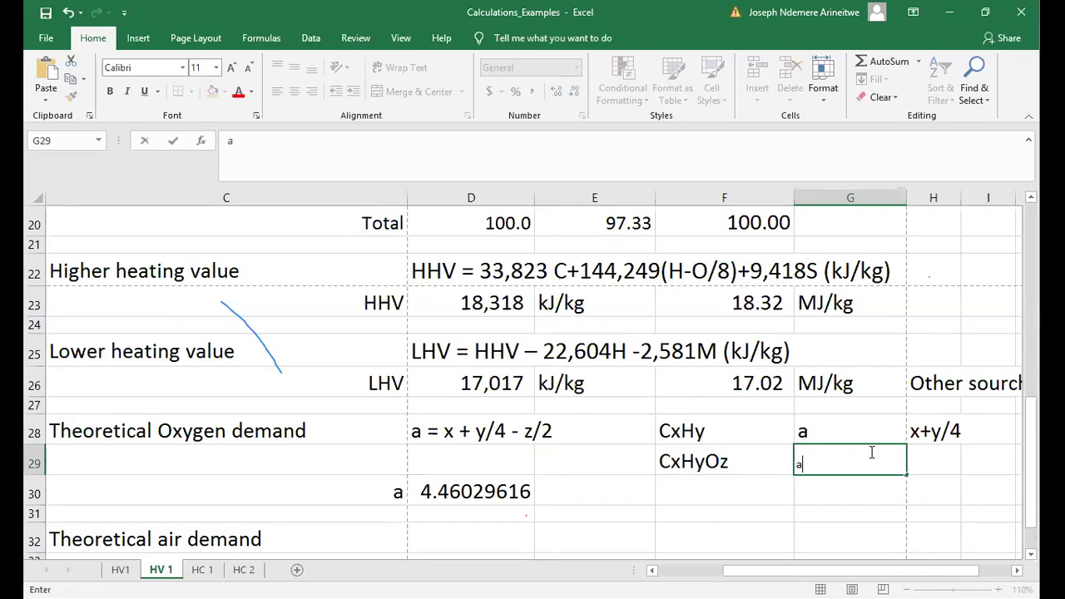
pyautogui.click(217, 73)
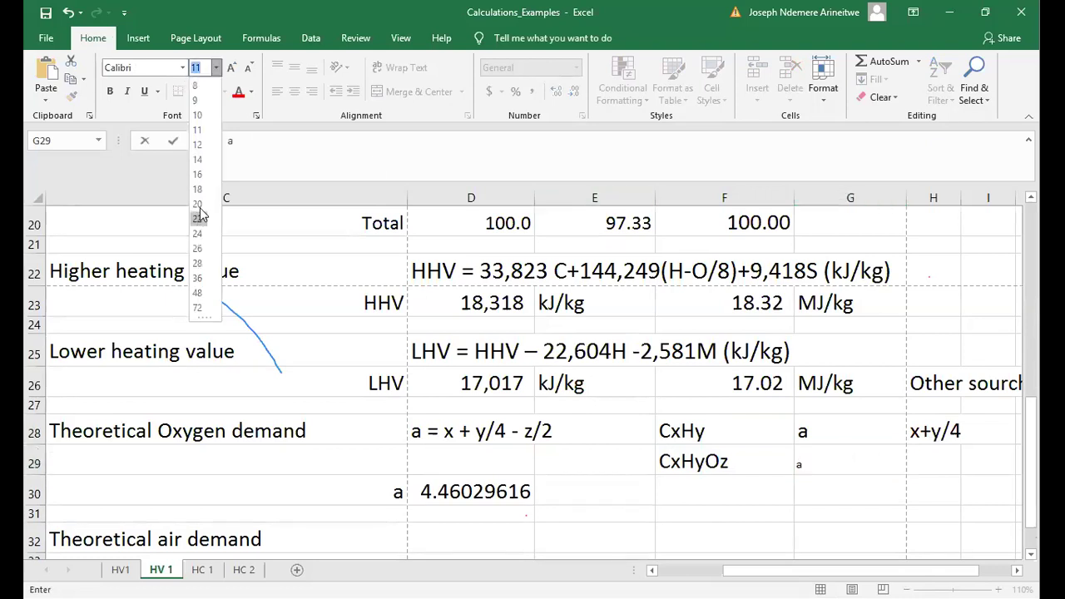
pyautogui.click(201, 211)
pyautogui.click(830, 492)
pyautogui.click(821, 464)
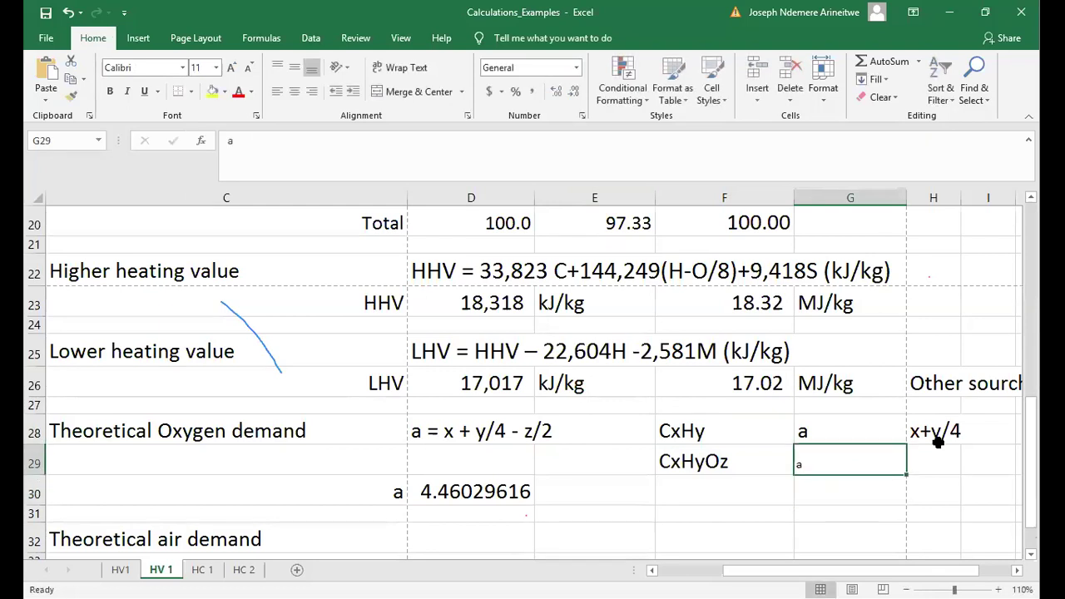
pyautogui.click(216, 70)
pyautogui.click(200, 203)
# Enter the oxygen demand expression X+y/4-Z/2 for CxHyOz in H29 and set its font size to 20
pyautogui.click(915, 454)
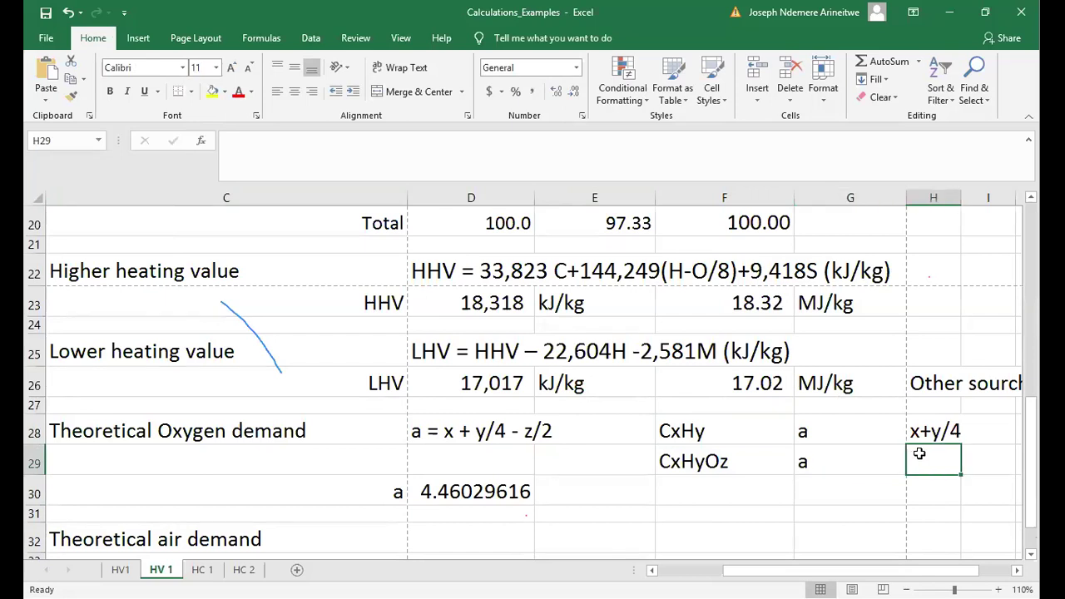
pyautogui.write('x')
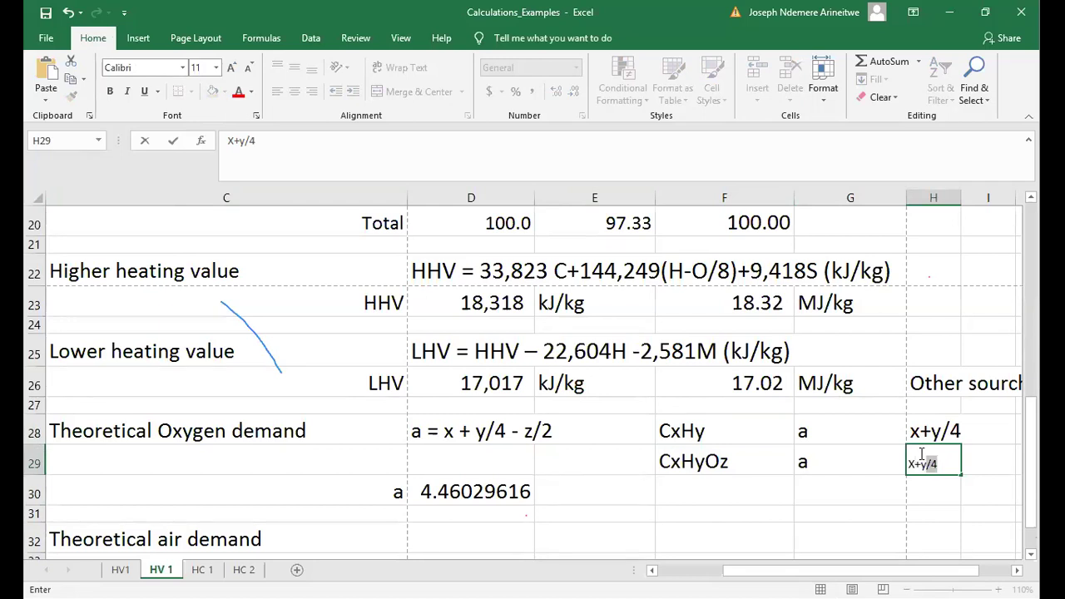
pyautogui.write('y/4-')
pyautogui.write('z/2')
pyautogui.click(946, 514)
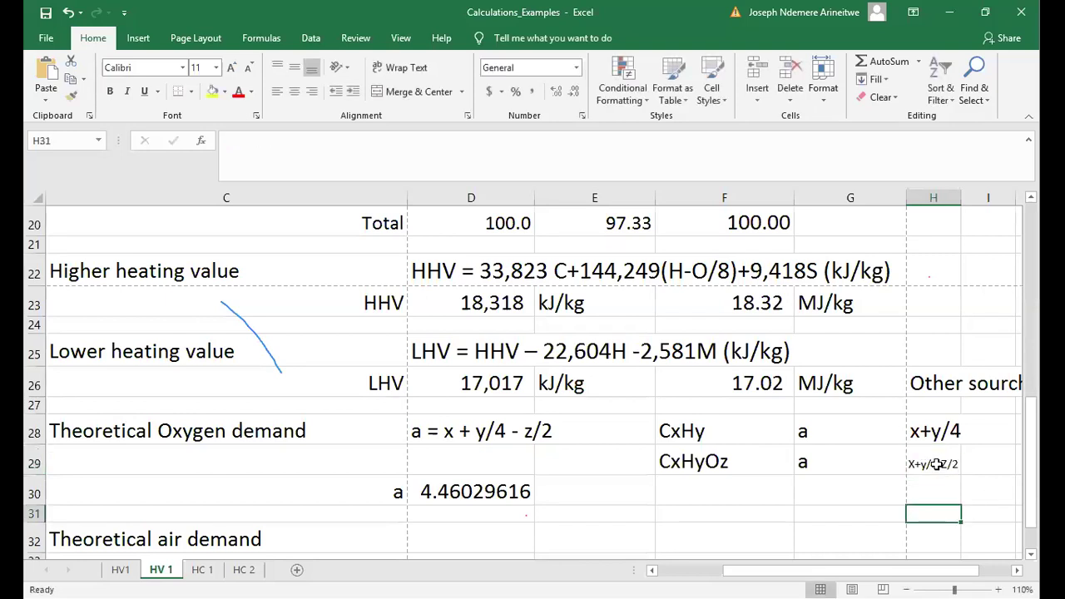
pyautogui.click(936, 465)
pyautogui.click(215, 68)
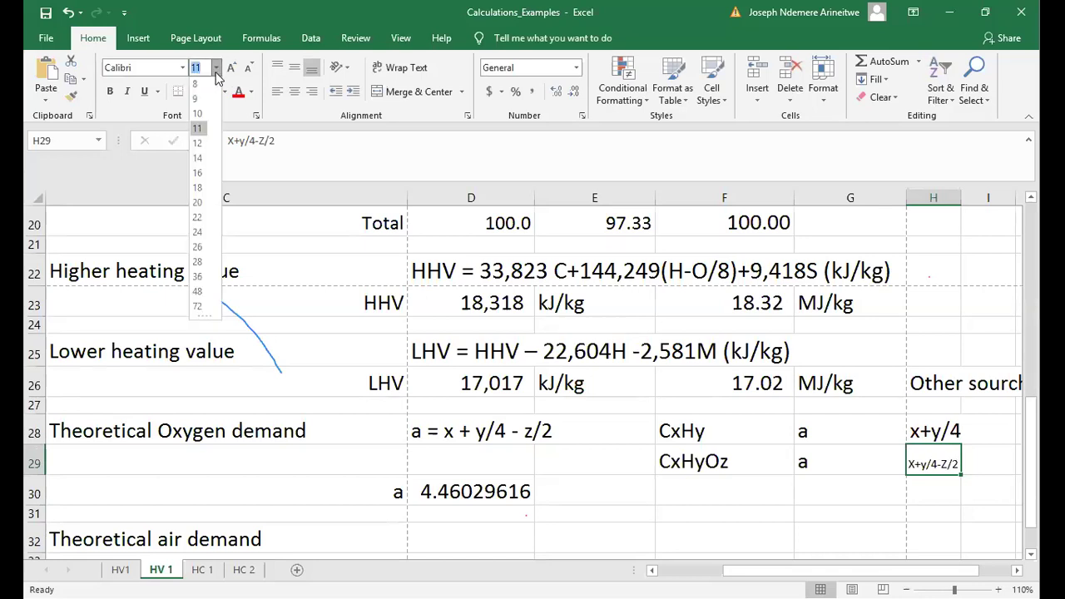
pyautogui.click(197, 203)
pyautogui.click(809, 459)
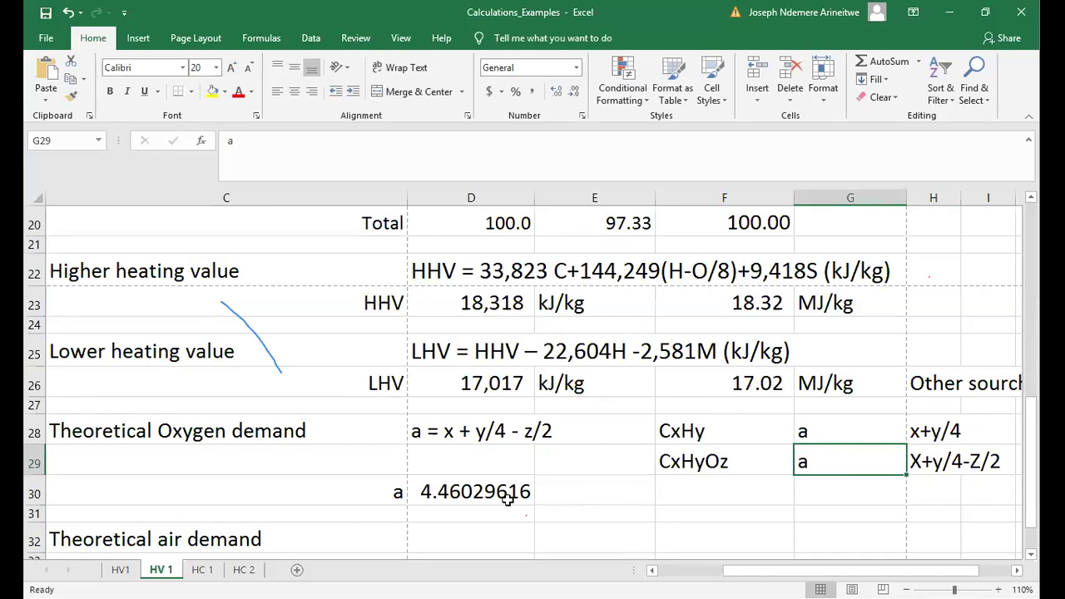
# Review the oxygen demand formula in D30, the dry ash free formulas for H, S and O, and the CxHyOzNp coefficients
pyautogui.click(463, 494)
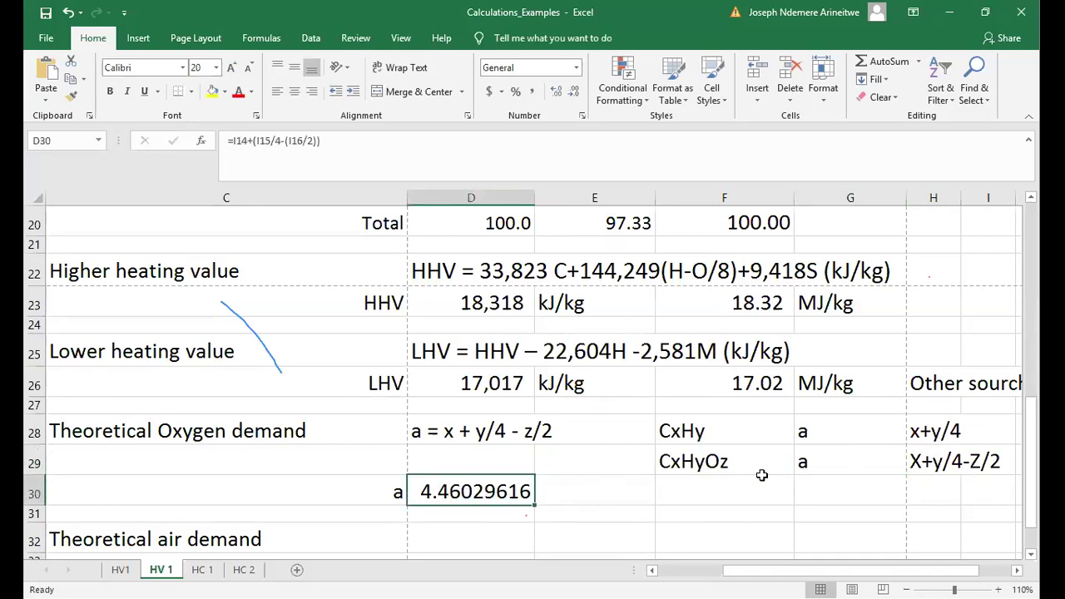
pyautogui.moveTo(1032, 434); pyautogui.dragTo(1032, 358)
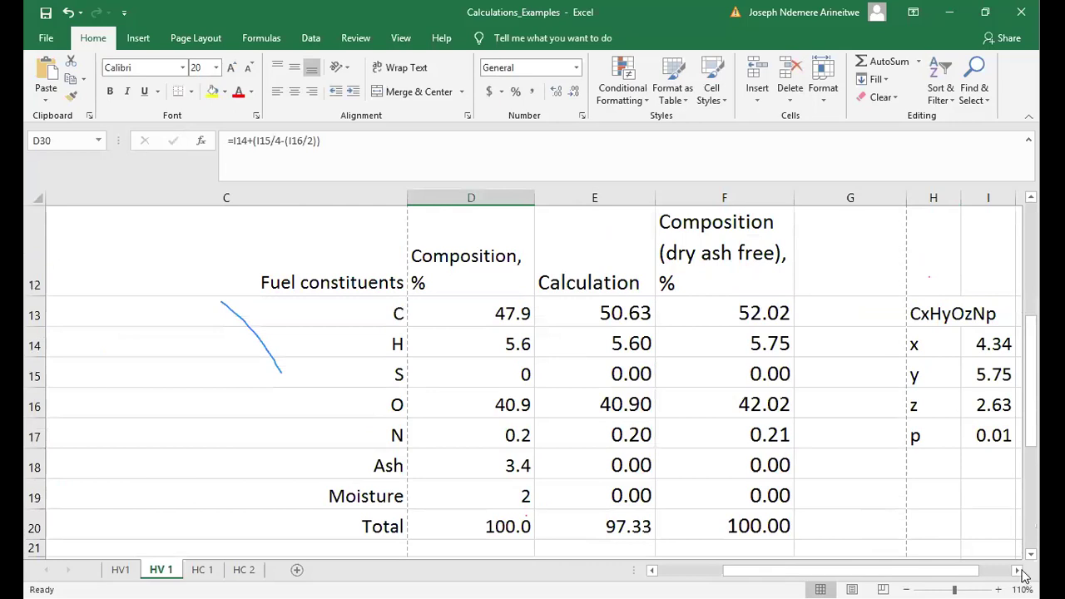
pyautogui.hscroll(1, 366, 254)
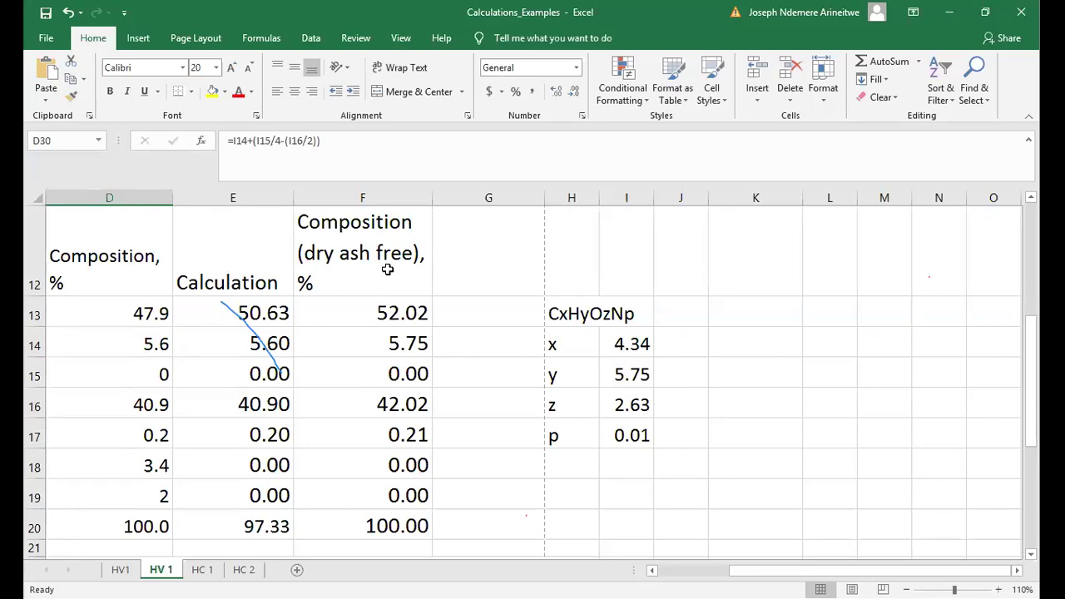
pyautogui.click(396, 337)
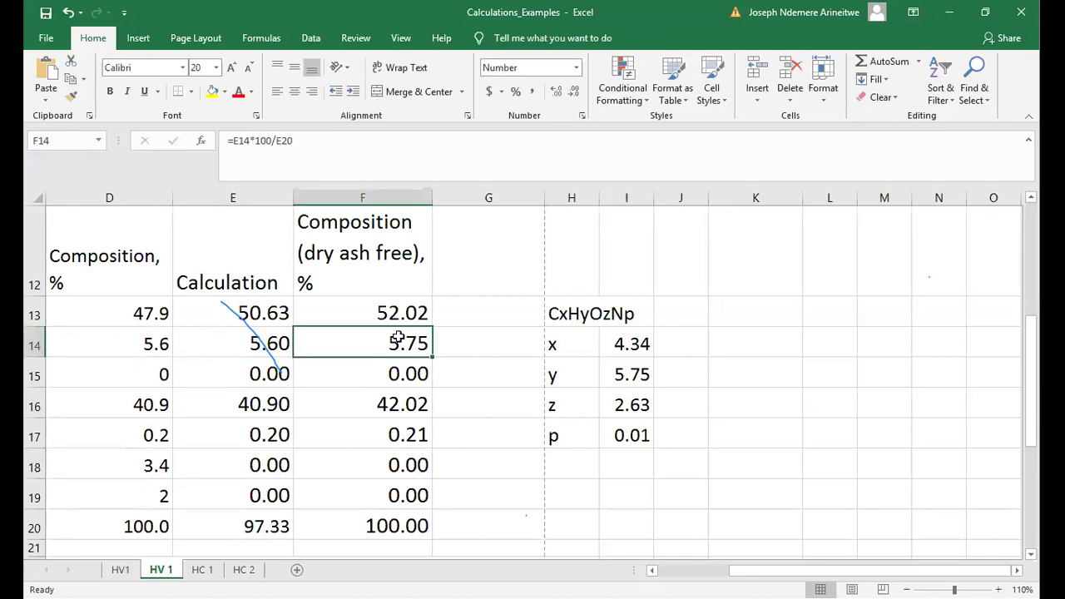
pyautogui.press('Down')
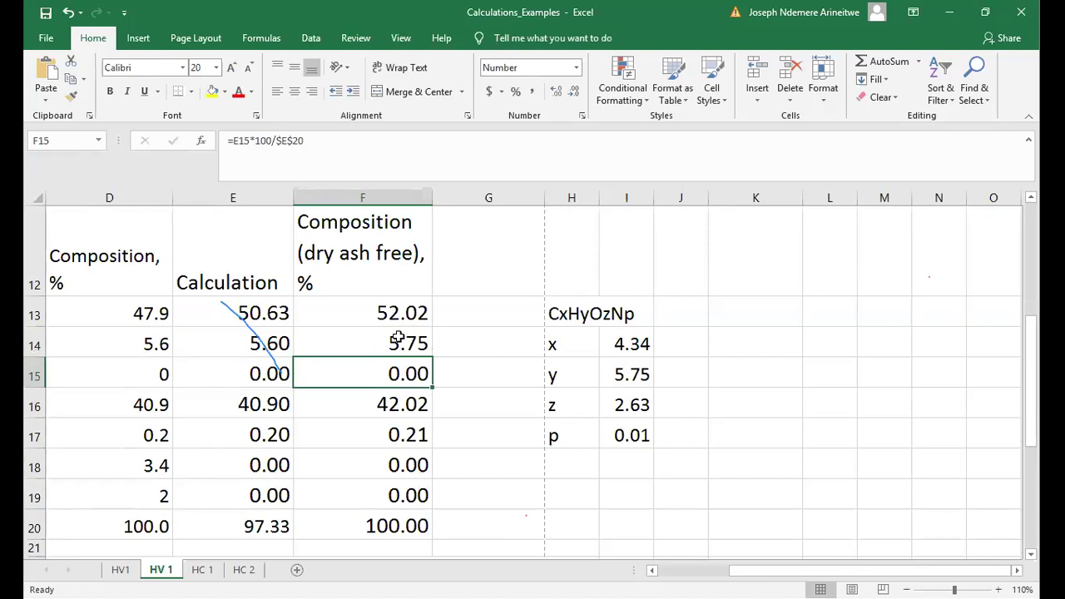
pyautogui.moveTo(847, 574); pyautogui.dragTo(861, 553)
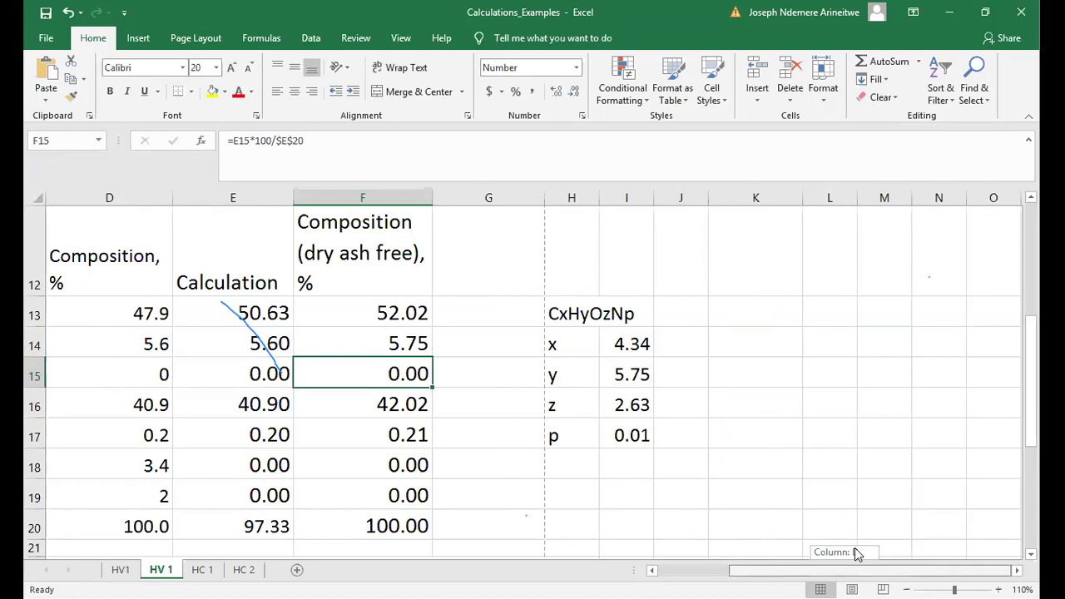
pyautogui.hscroll(-3, 766, 404)
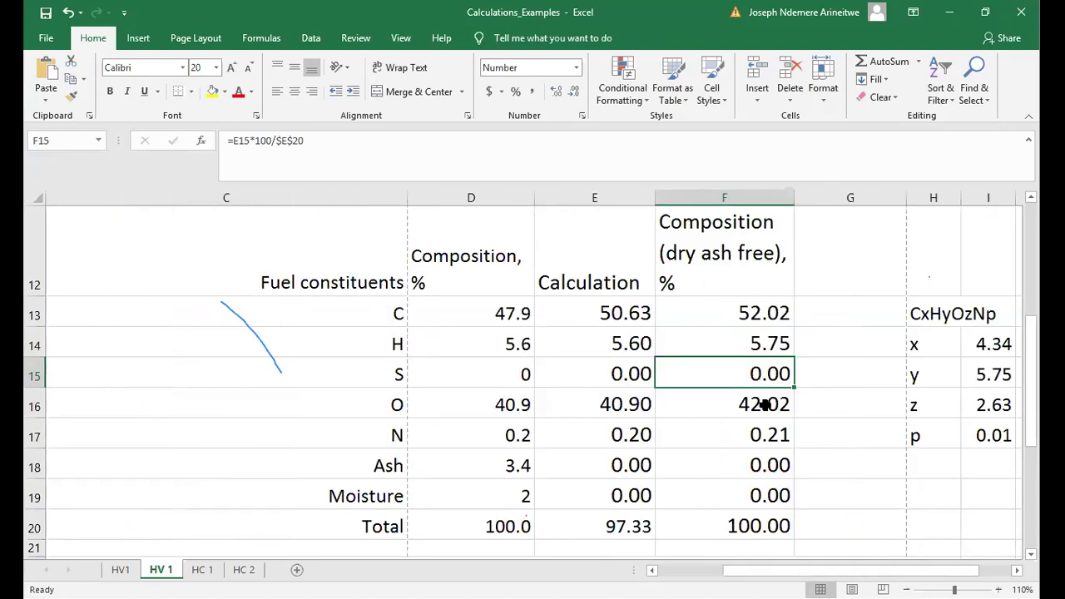
pyautogui.click(766, 404)
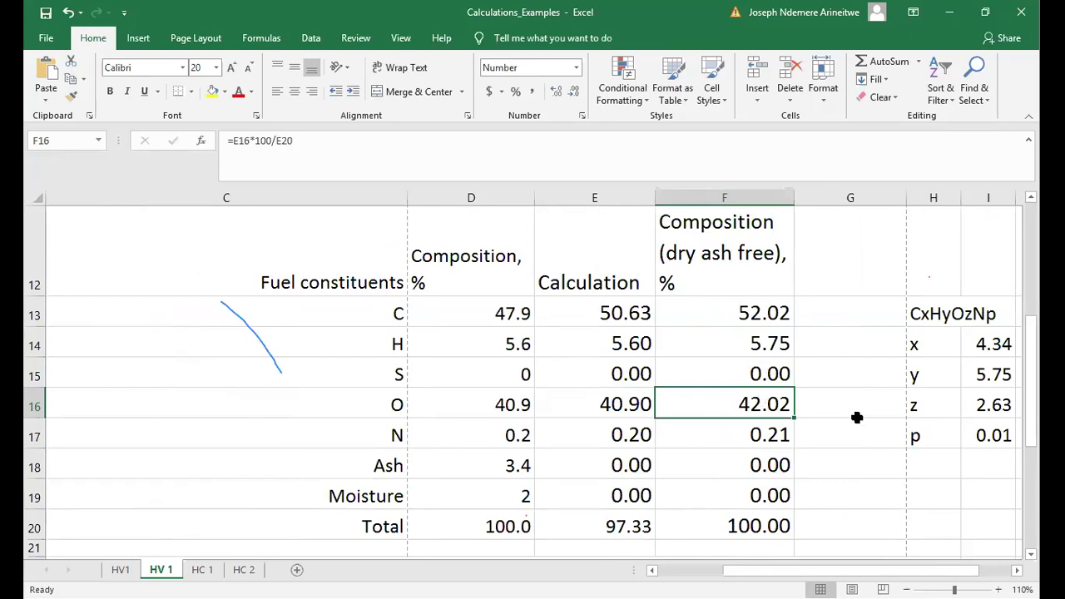
pyautogui.click(1017, 573)
pyautogui.hscroll(1, 566, 299)
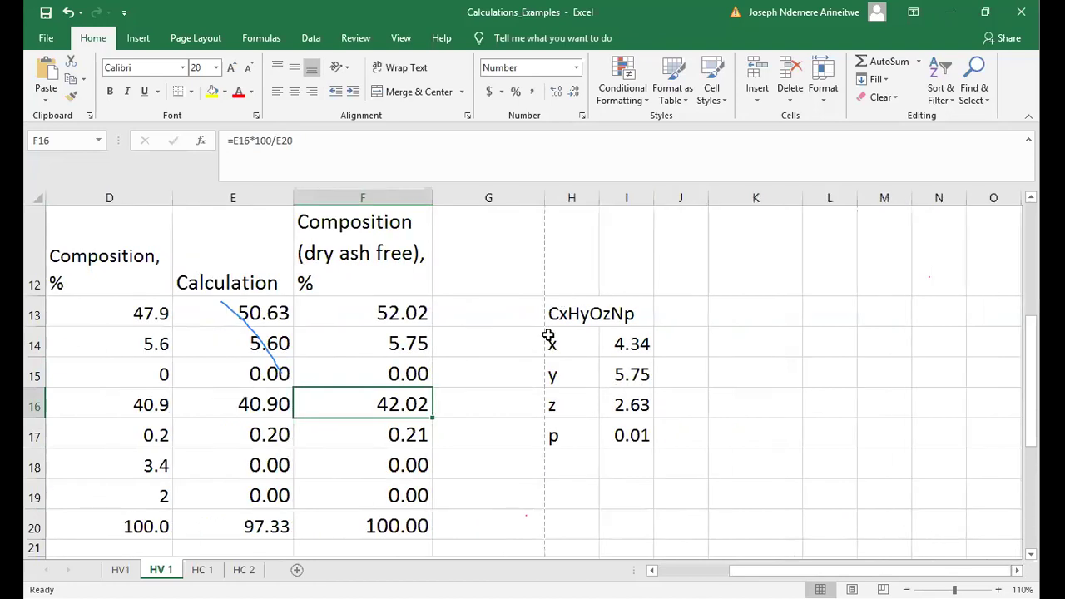
pyautogui.moveTo(777, 572); pyautogui.dragTo(759, 574)
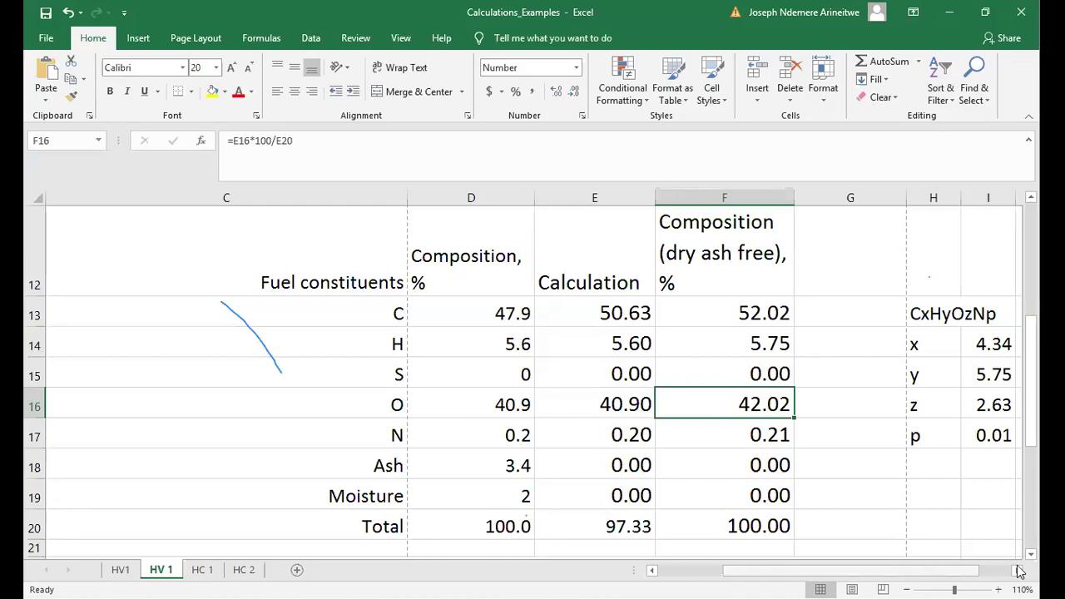
# Narrow column C so the fuel composition table and the CxHyOzNp coefficients fit on screen together
pyautogui.click(950, 489)
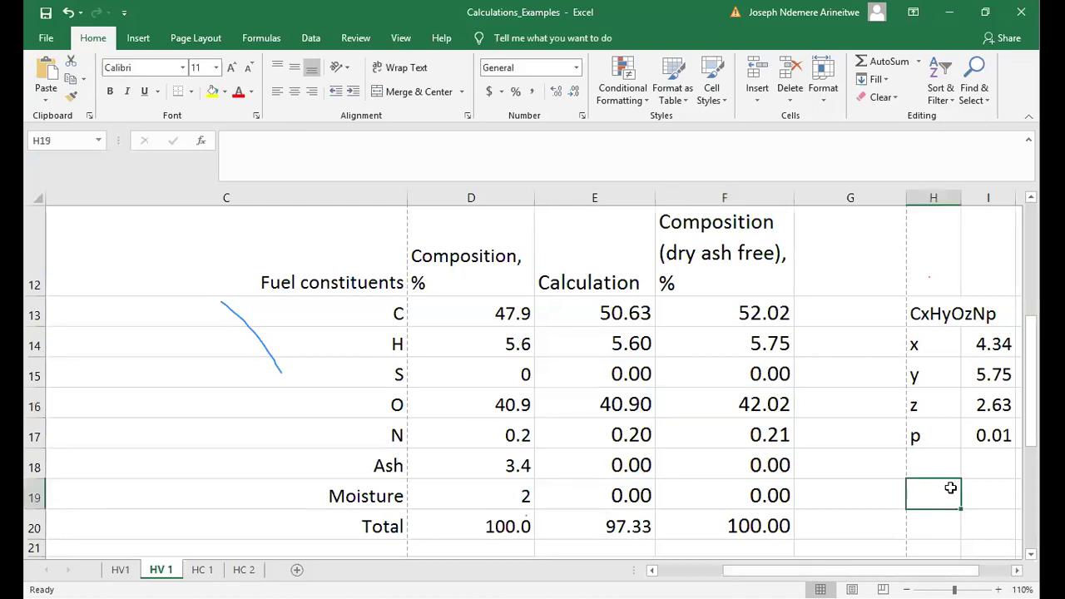
pyautogui.press('Right')
pyautogui.press('Right')
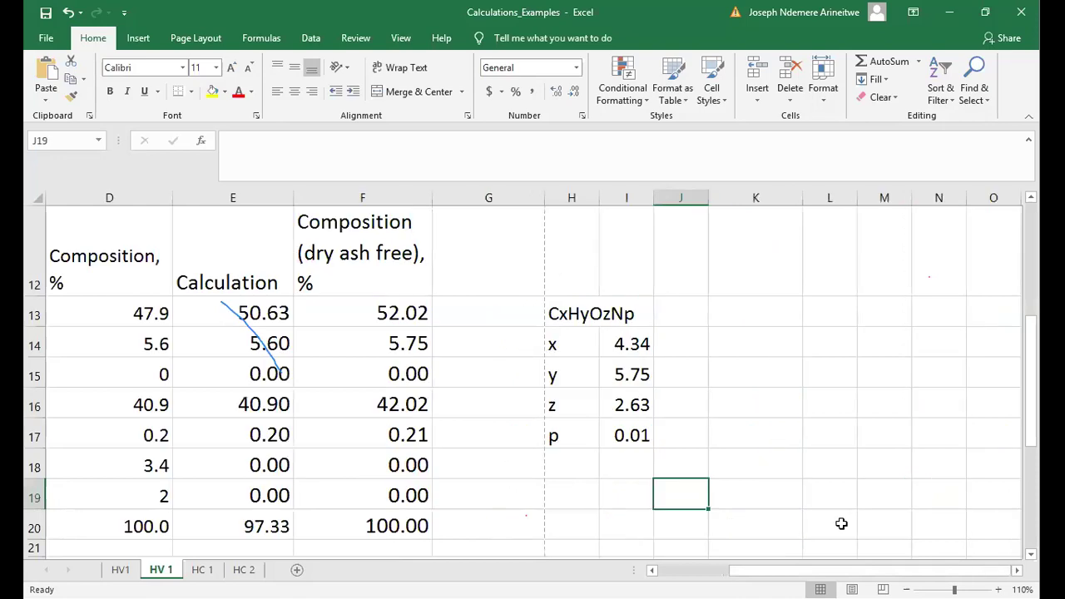
pyautogui.hscroll(-3, 479, 211)
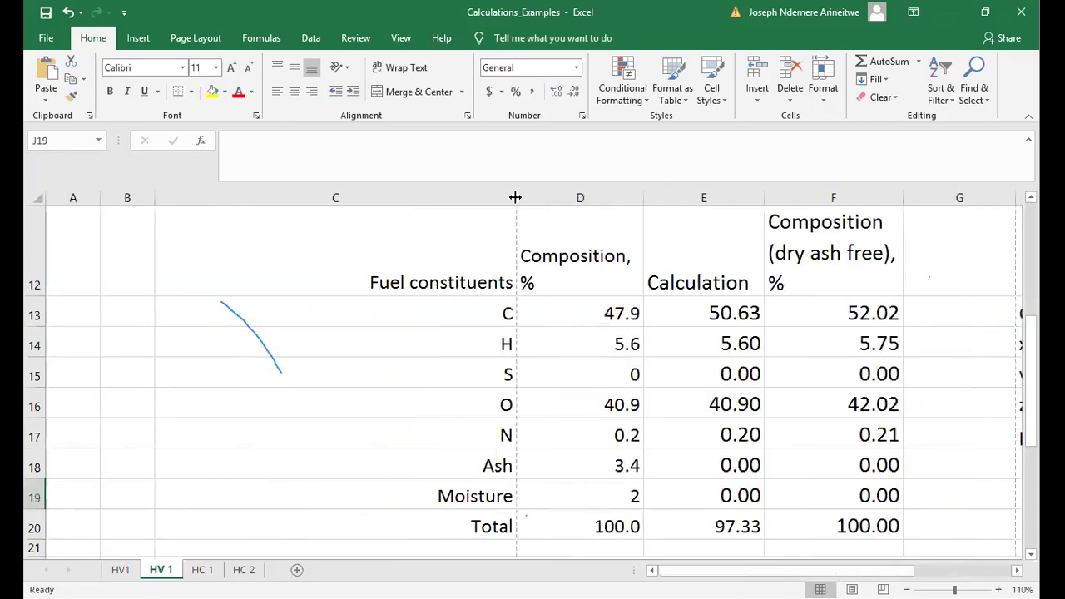
pyautogui.moveTo(515, 197); pyautogui.dragTo(440, 197)
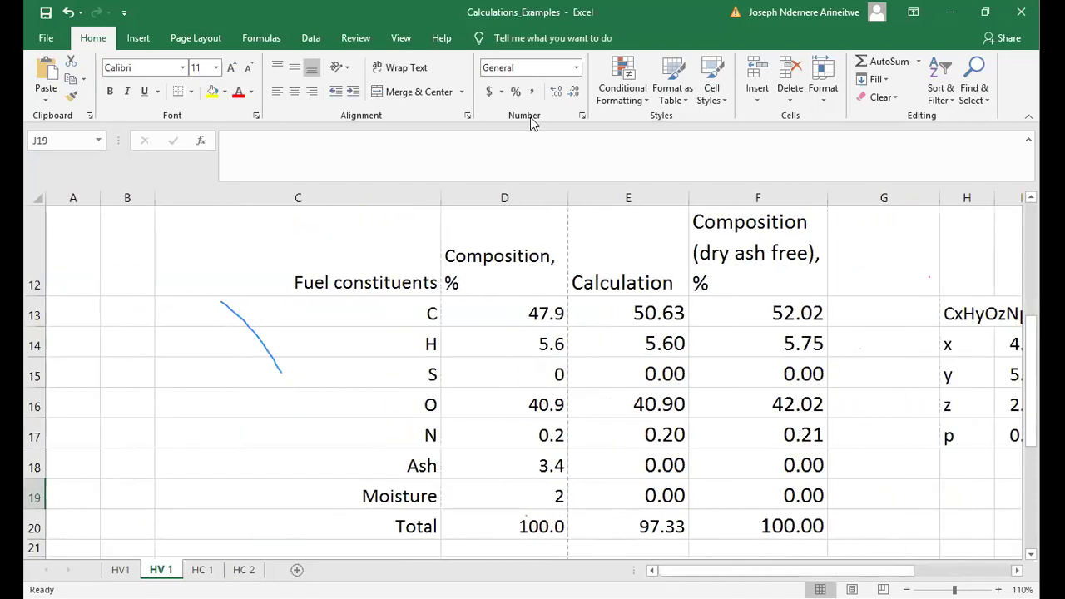
pyautogui.moveTo(440, 197); pyautogui.dragTo(402, 197)
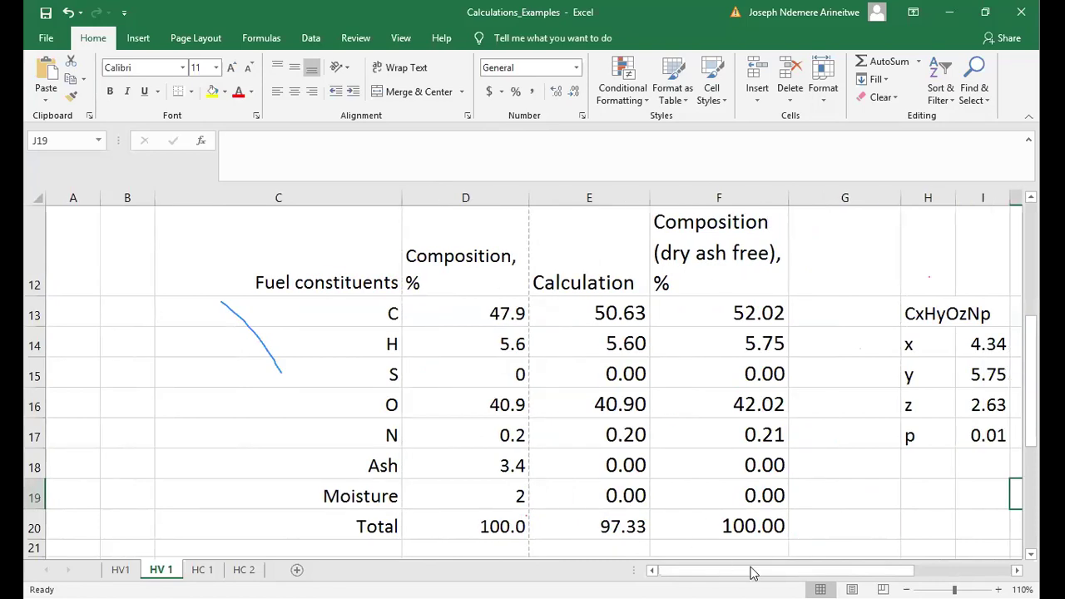
pyautogui.hscroll(1, 696, 313)
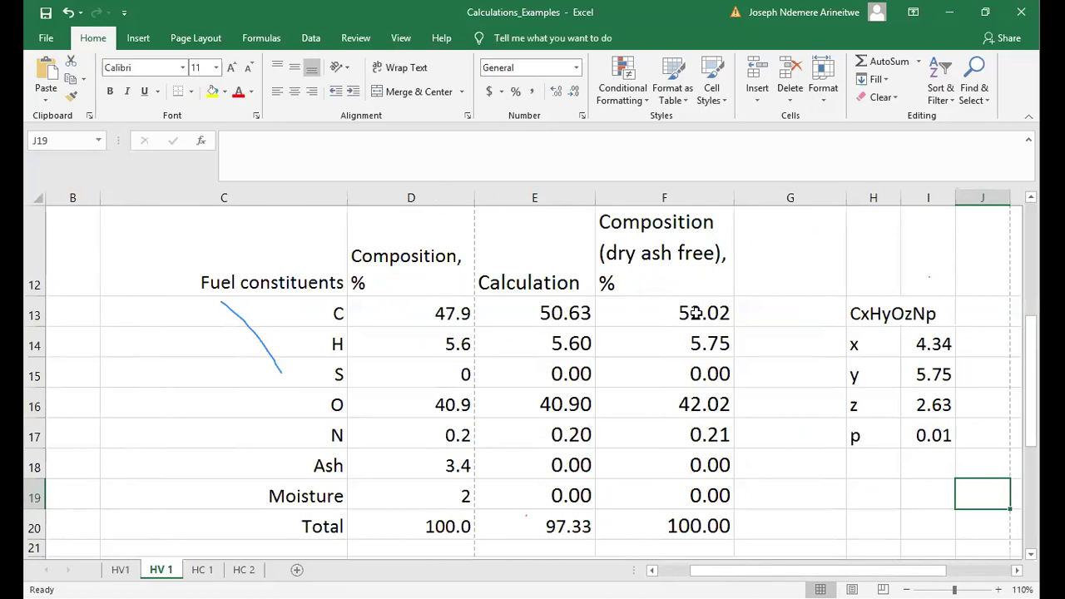
pyautogui.click(696, 313)
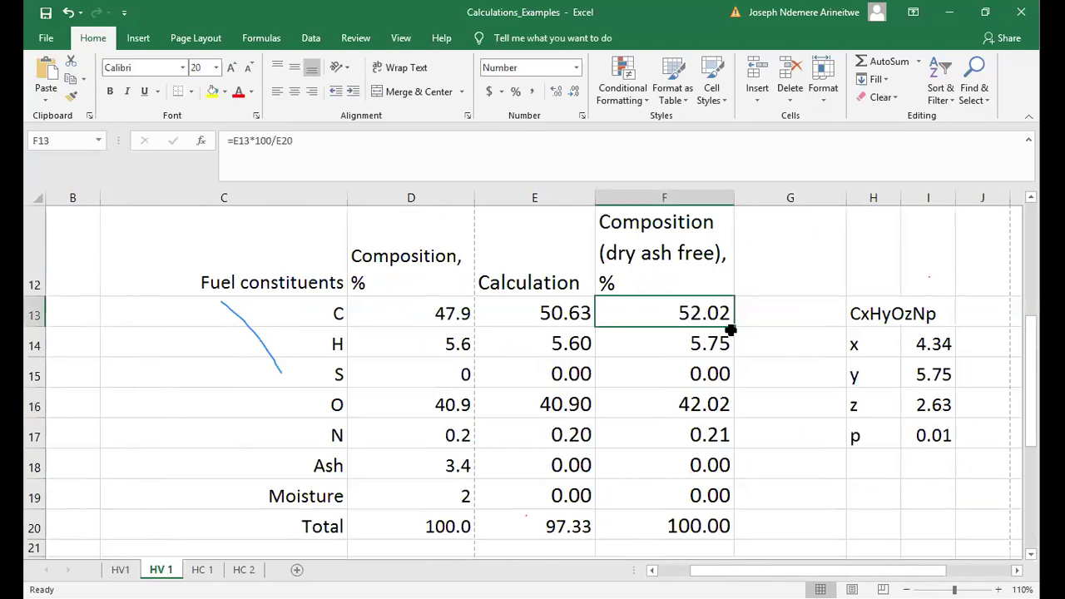
pyautogui.click(865, 348)
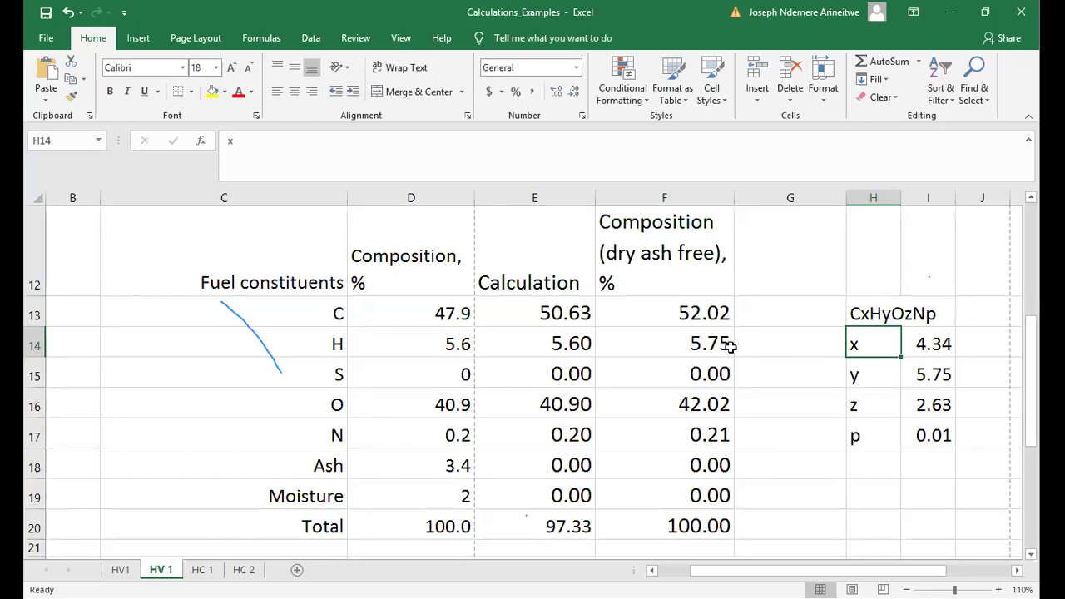
pyautogui.click(799, 302)
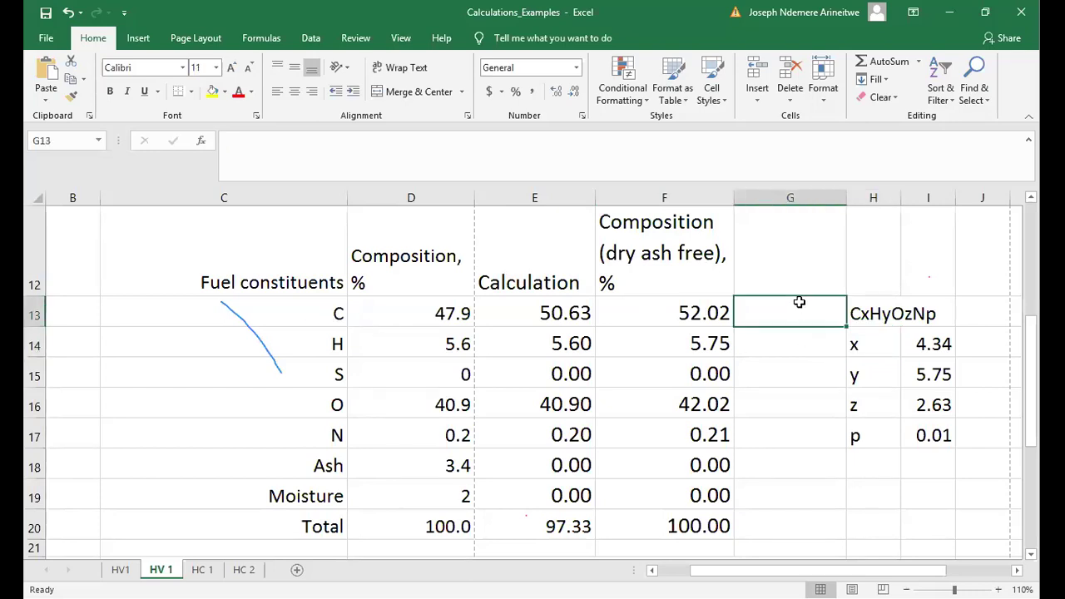
pyautogui.write('=')
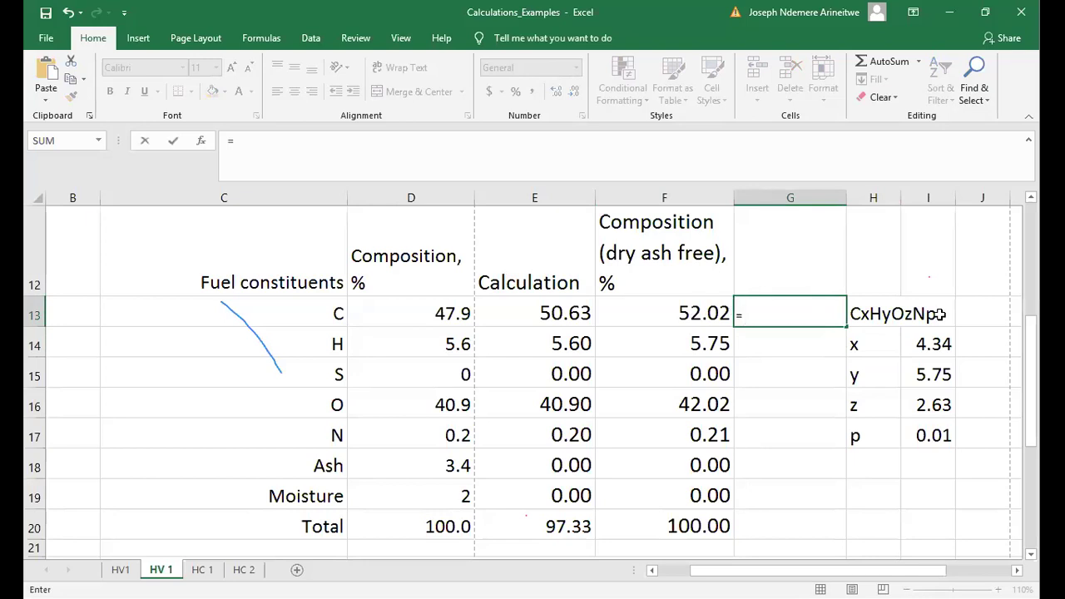
pyautogui.press('BackSpace')
pyautogui.click(945, 368)
# Calculate the carbon coefficient in G13 with the formula =52.02/12
pyautogui.click(752, 309)
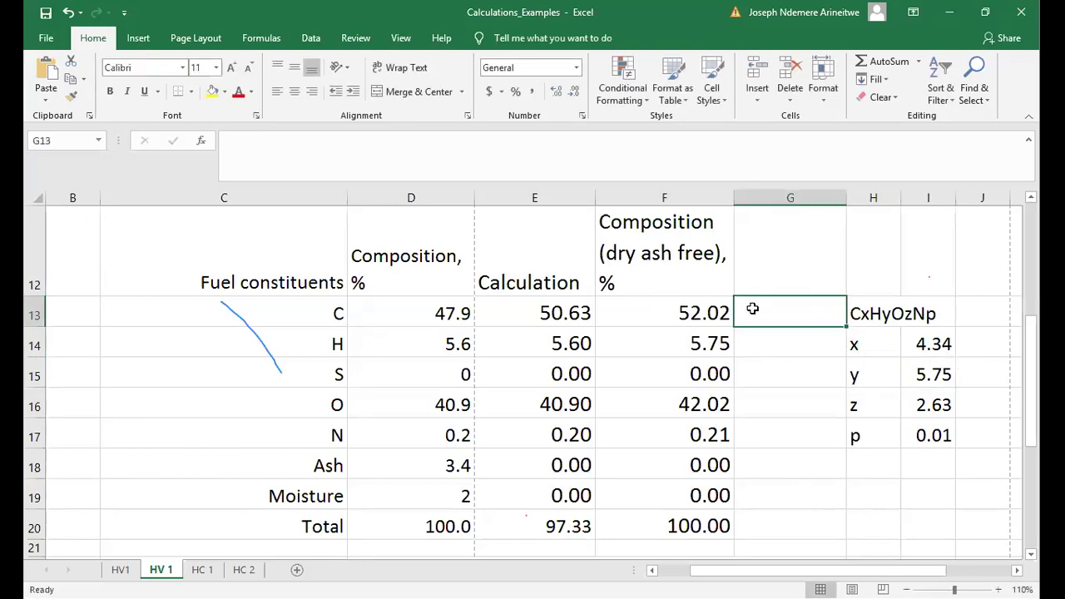
pyautogui.write('=5')
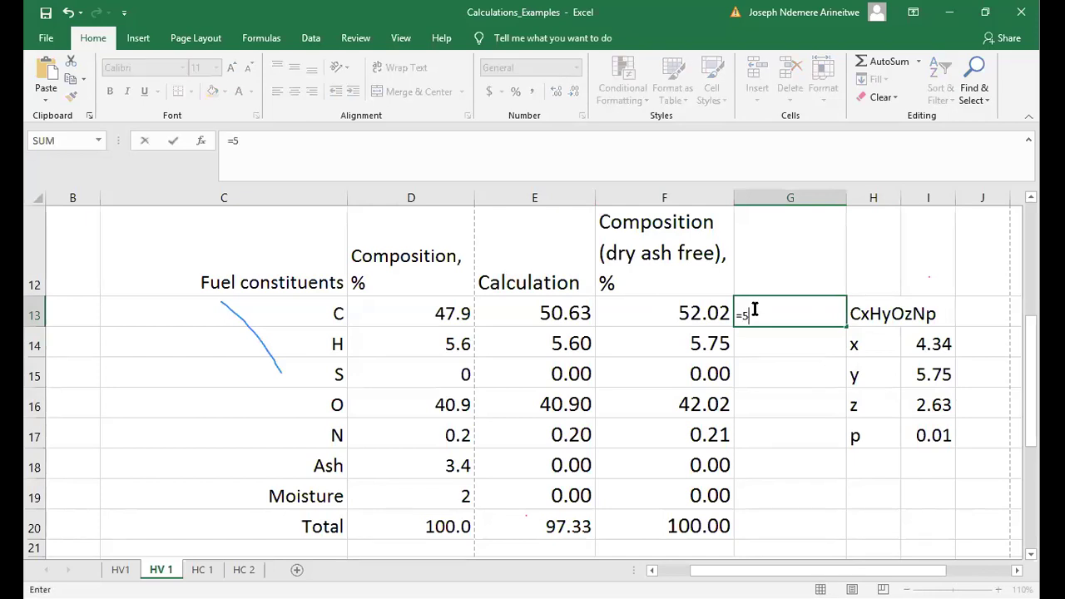
pyautogui.write('2.02/12')
pyautogui.press('Return')
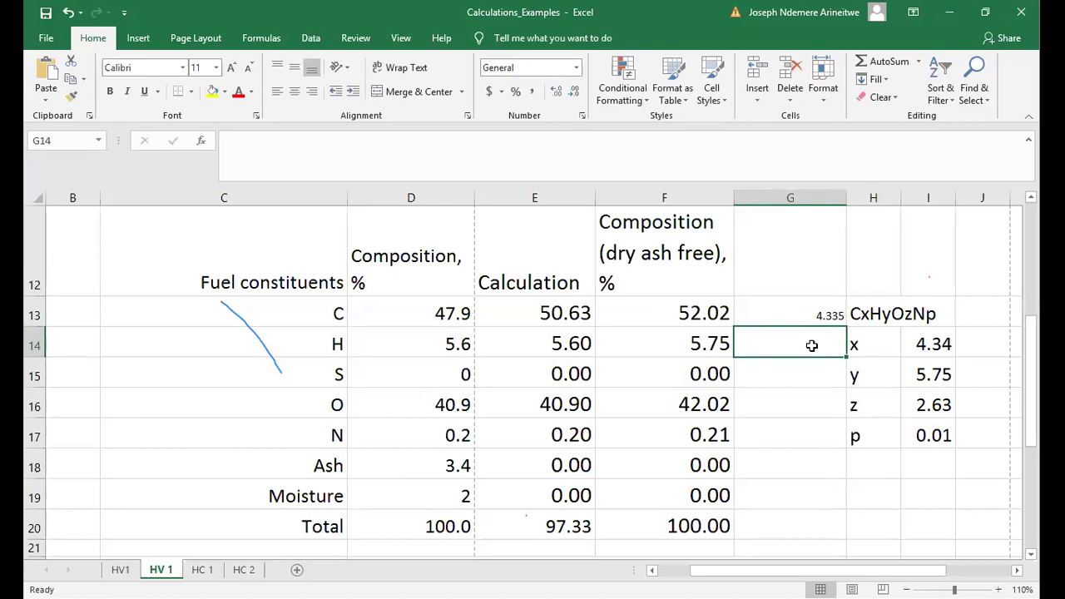
# Calculate the hydrogen coefficient in G14 as =5.75/1 and enter 0 for sulphur in G15
pyautogui.write('=')
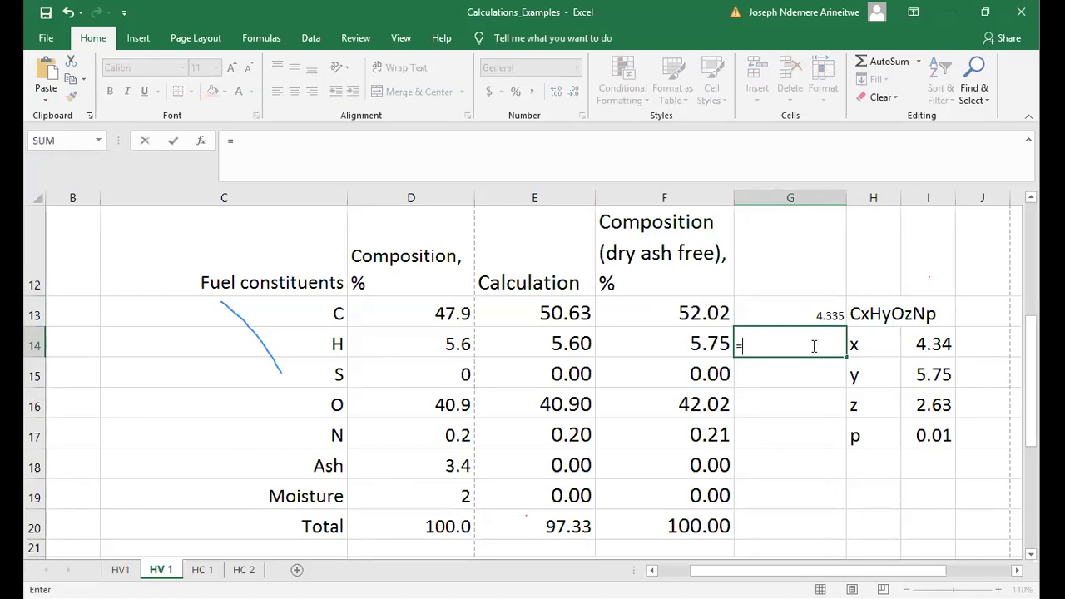
pyautogui.write('5.75/1')
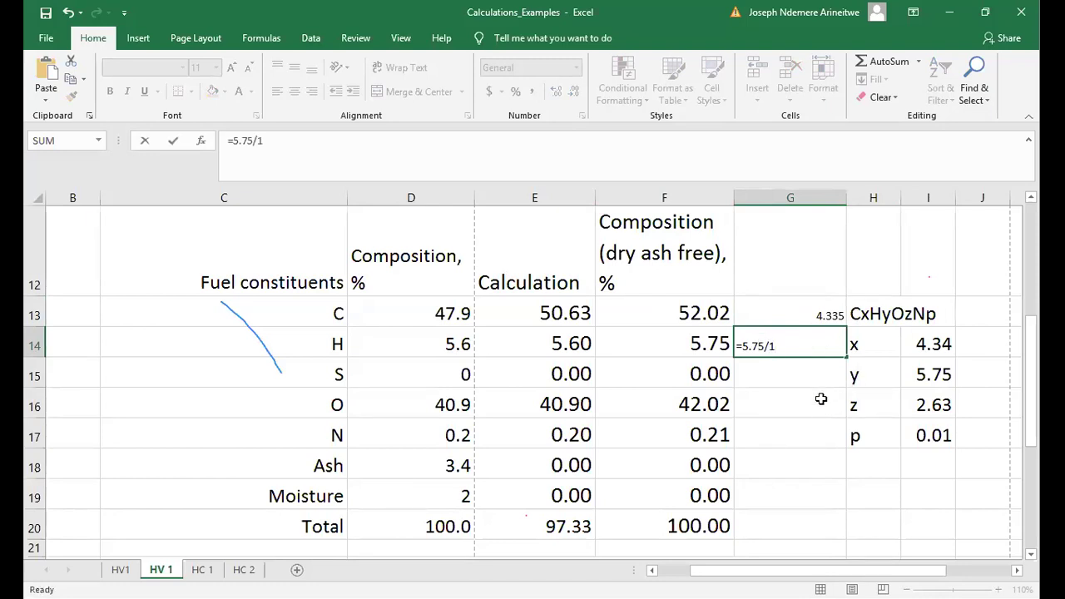
pyautogui.press('Return')
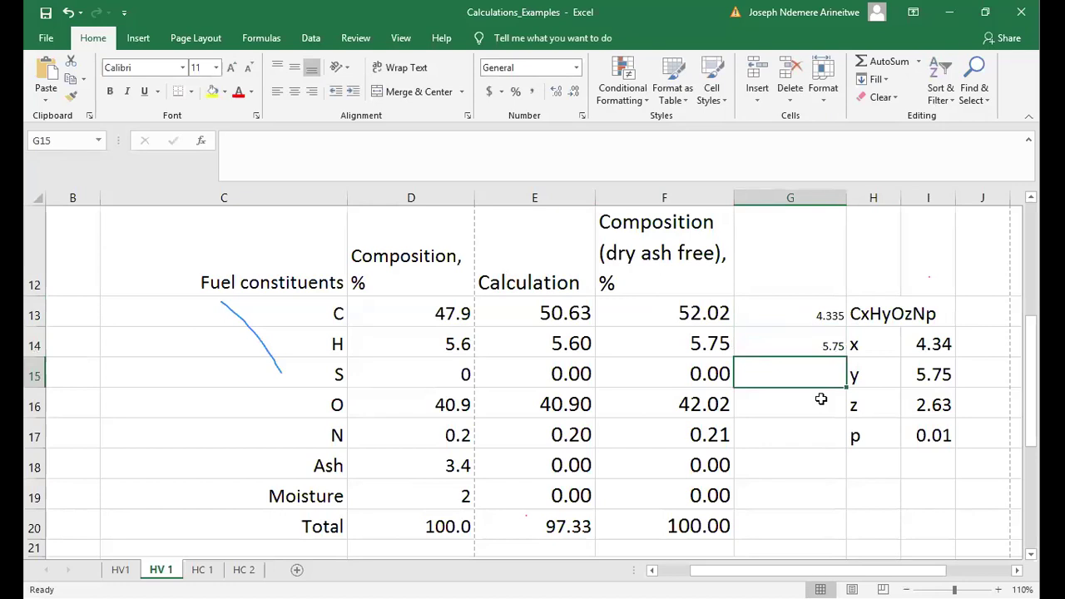
pyautogui.write('0')
pyautogui.press('Return')
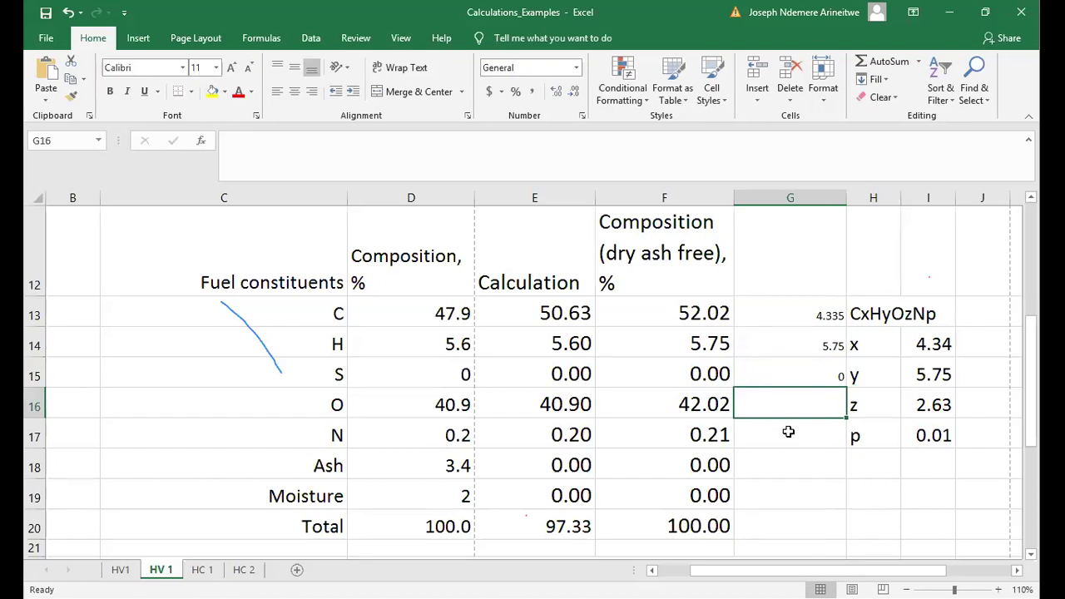
# Calculate the oxygen coefficient in G16 with the formula =42.02/16
pyautogui.write('=4')
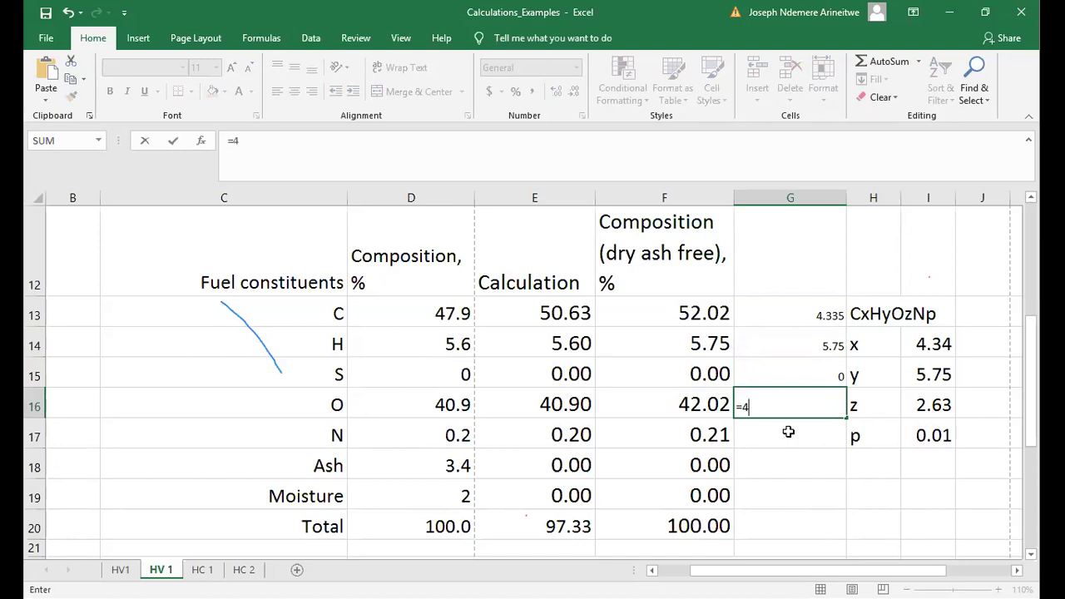
pyautogui.write('2.02/16')
pyautogui.press('Return')
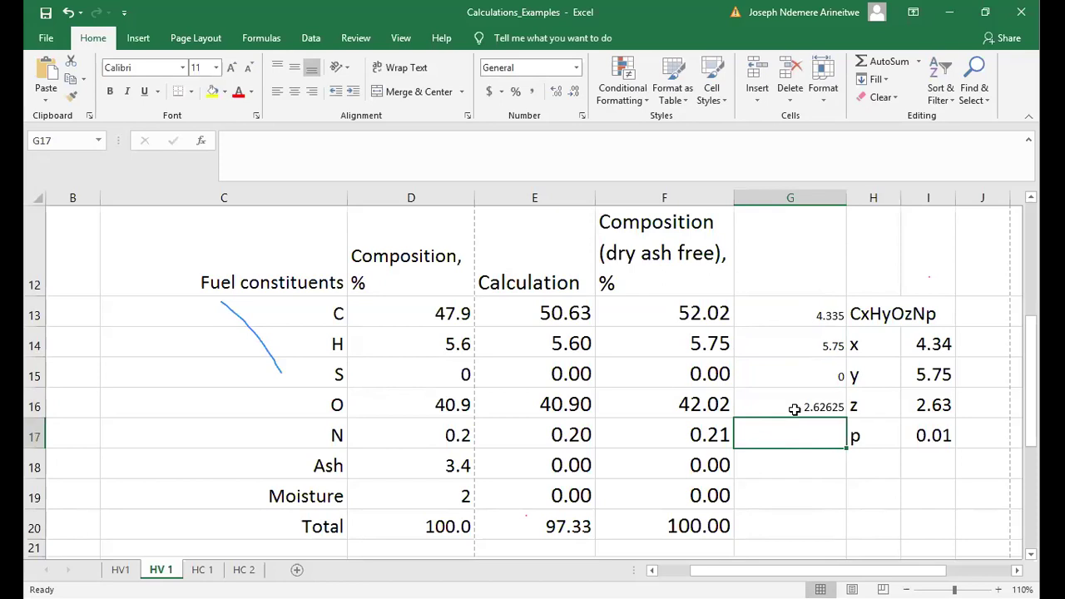
# Compare the manual calculations in G13:G16 with the x, y and z coefficient formulas in I14:I16
pyautogui.click(798, 317)
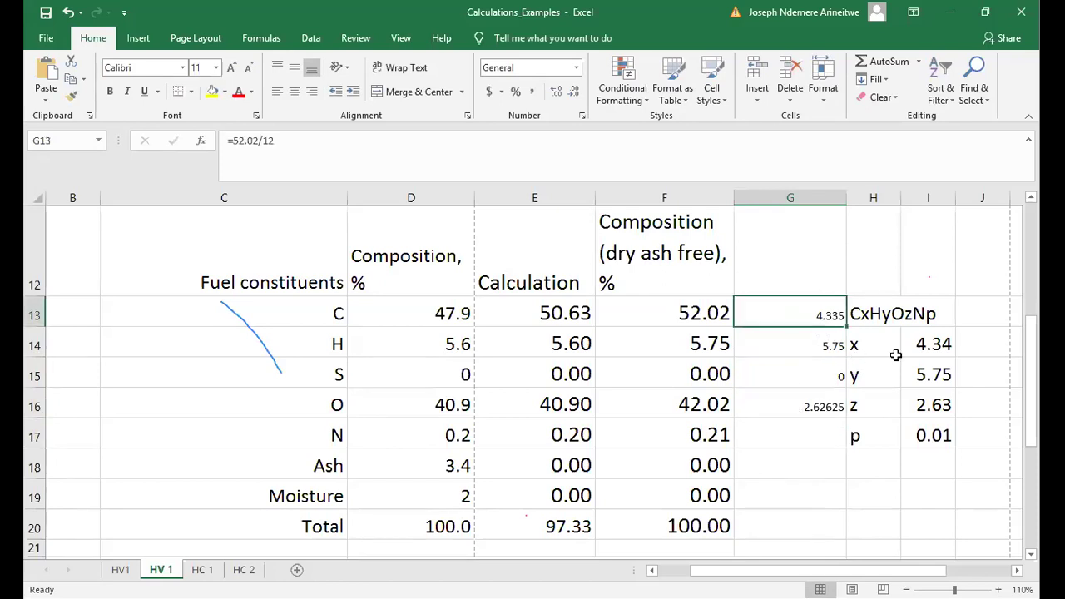
pyautogui.click(938, 342)
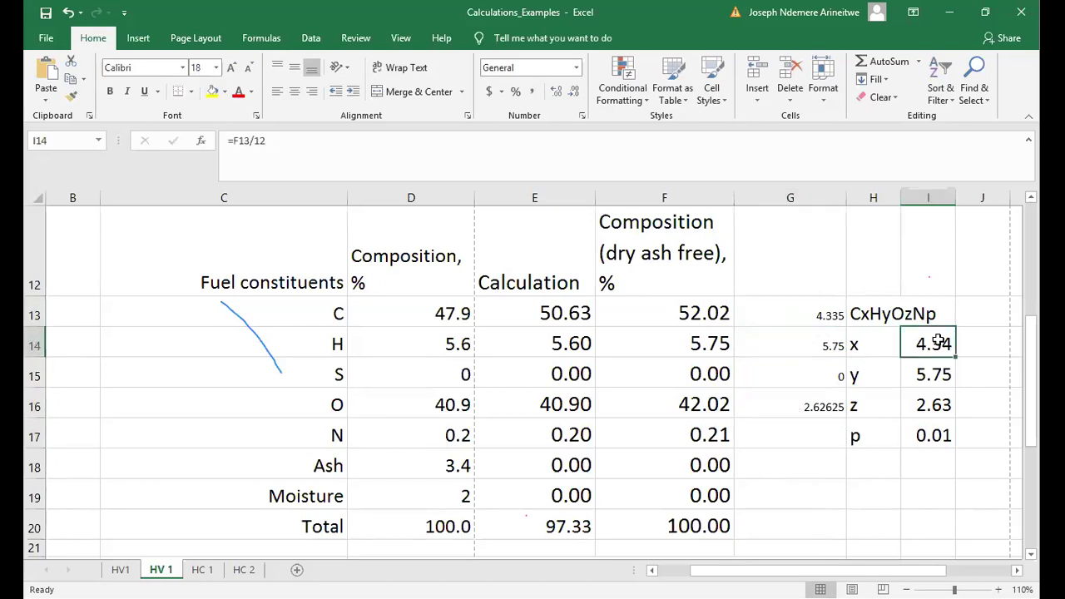
pyautogui.press('Down')
pyautogui.click(934, 405)
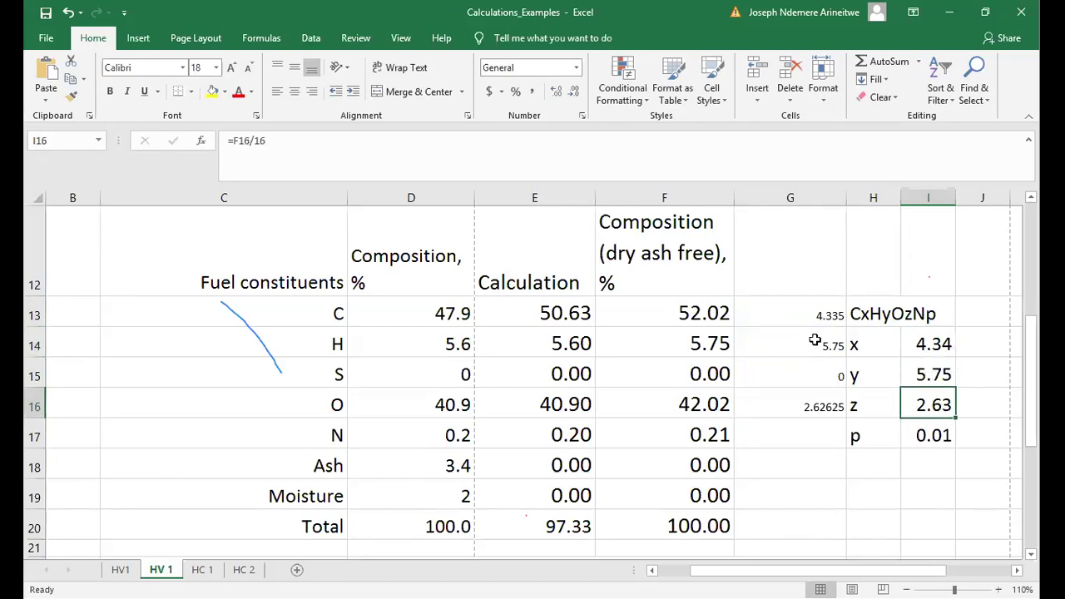
pyautogui.click(814, 305)
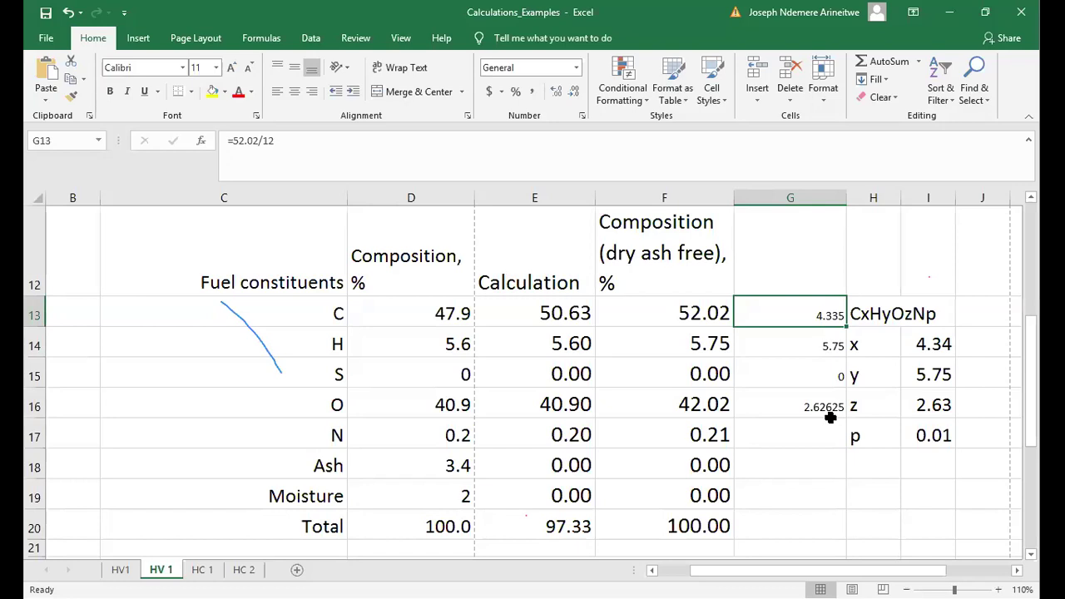
pyautogui.moveTo(824, 408); pyautogui.dragTo(821, 315)
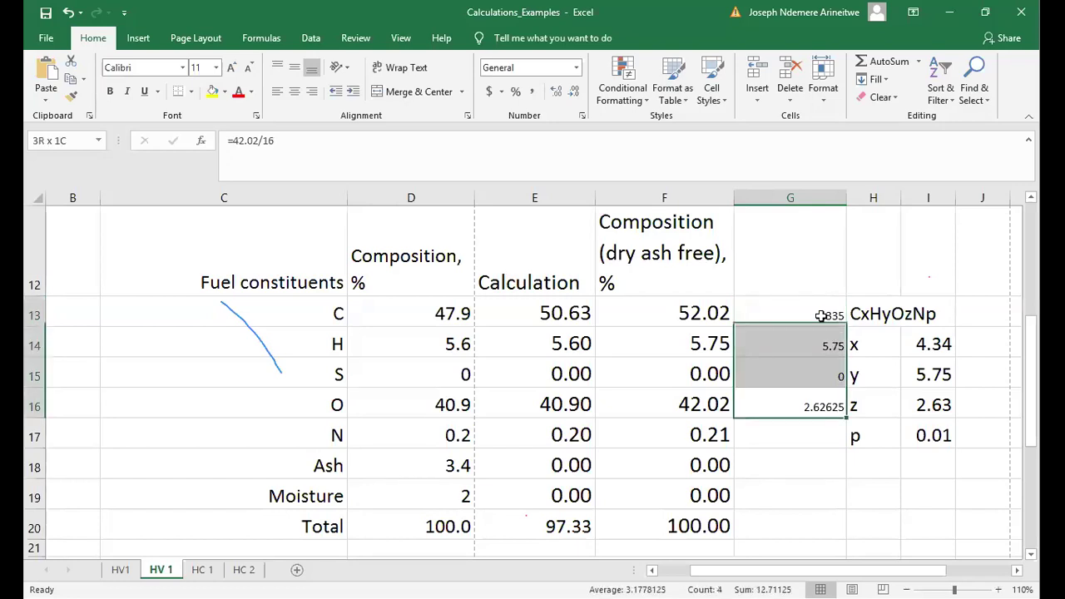
pyautogui.click(795, 430)
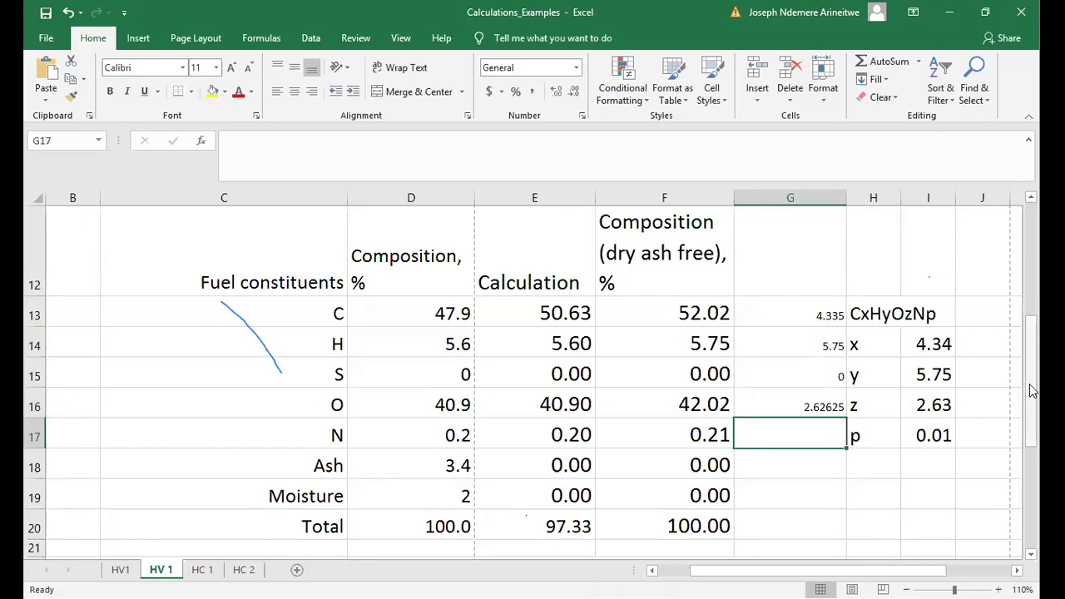
# Review the oxygen demand expressions in H28 and H29 against the y and z coefficients in I15 and I16
pyautogui.scroll(-3, 749, 408)
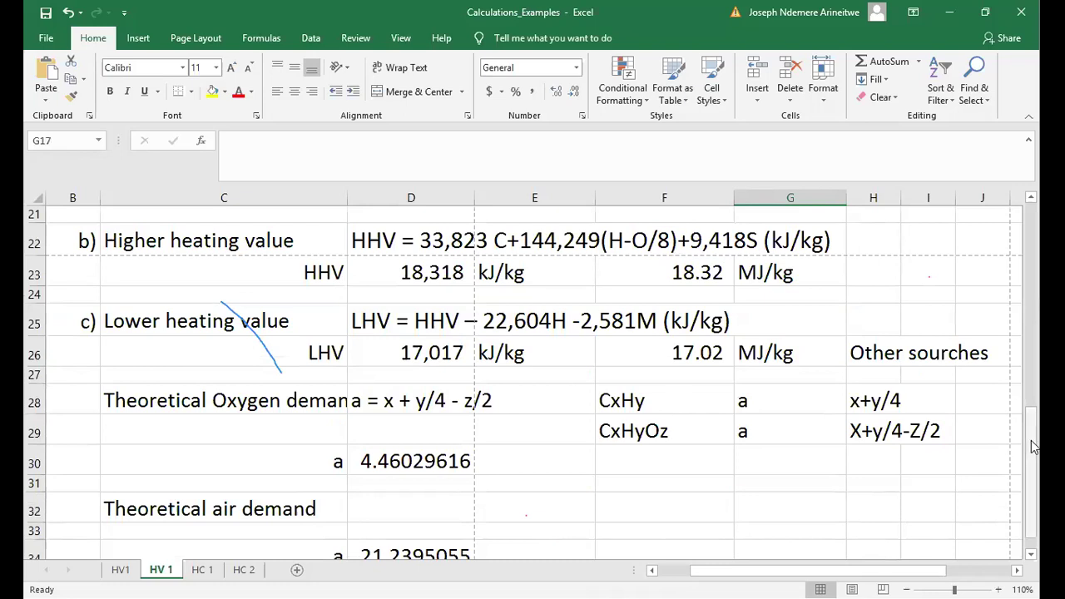
pyautogui.moveTo(1032, 447); pyautogui.dragTo(970, 256)
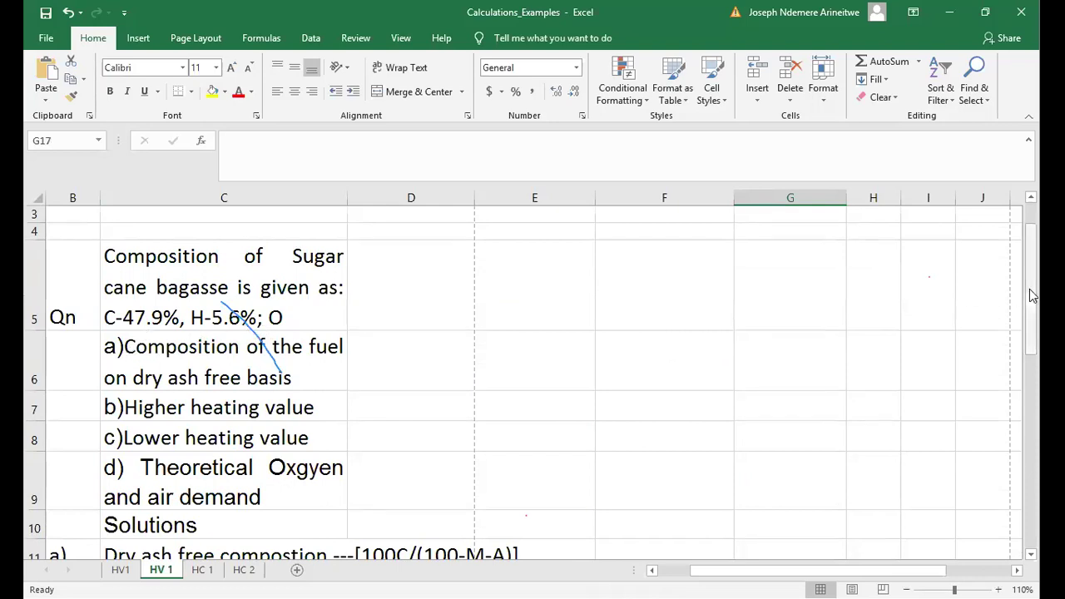
pyautogui.moveTo(1032, 323); pyautogui.dragTo(1030, 460)
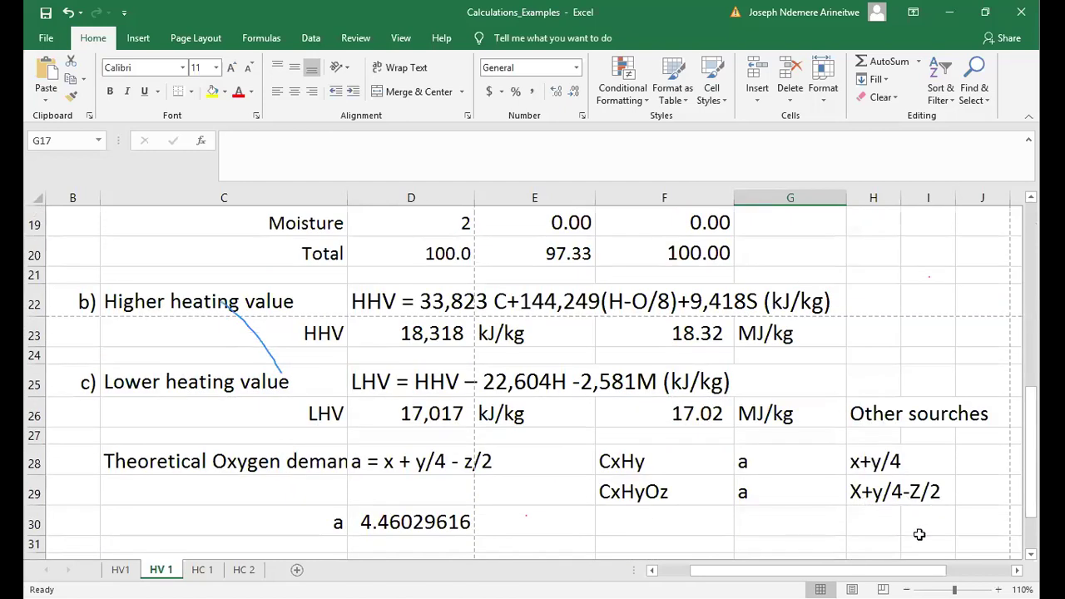
pyautogui.click(874, 461)
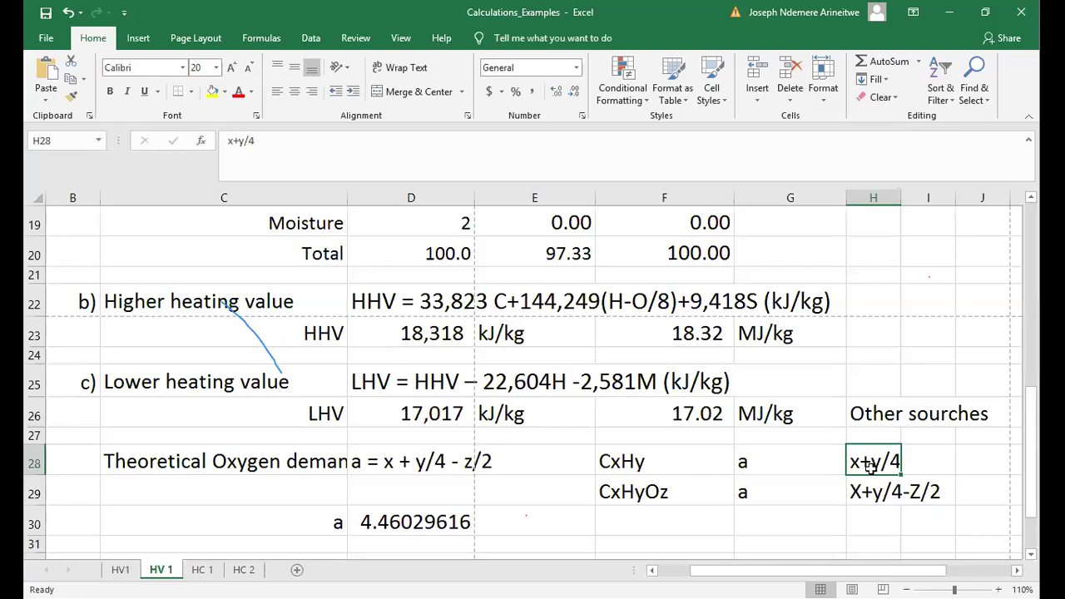
pyautogui.click(874, 500)
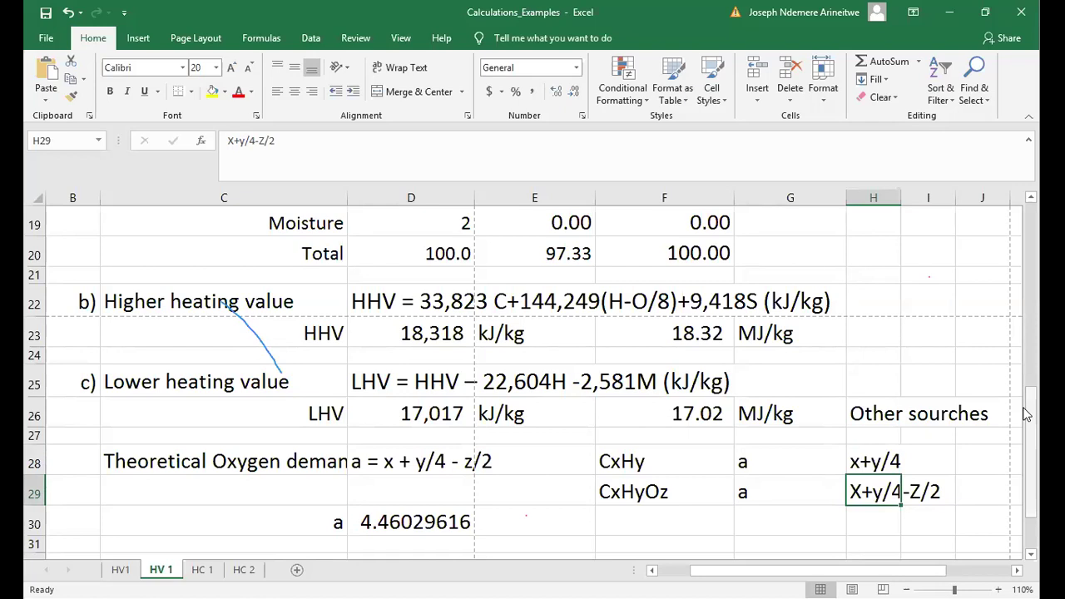
pyautogui.scroll(3, 1027, 414)
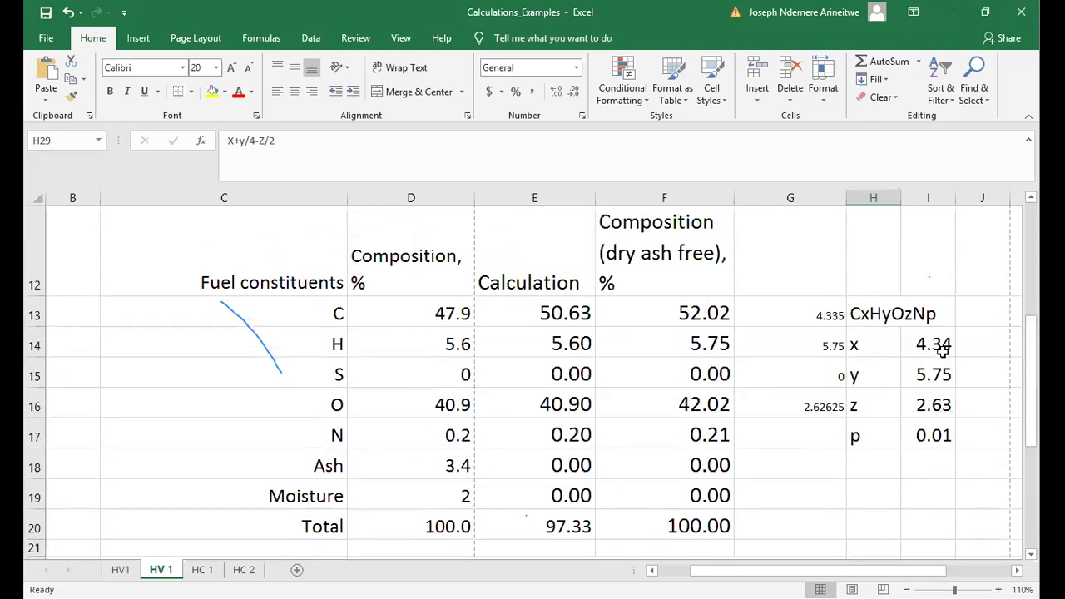
pyautogui.click(937, 374)
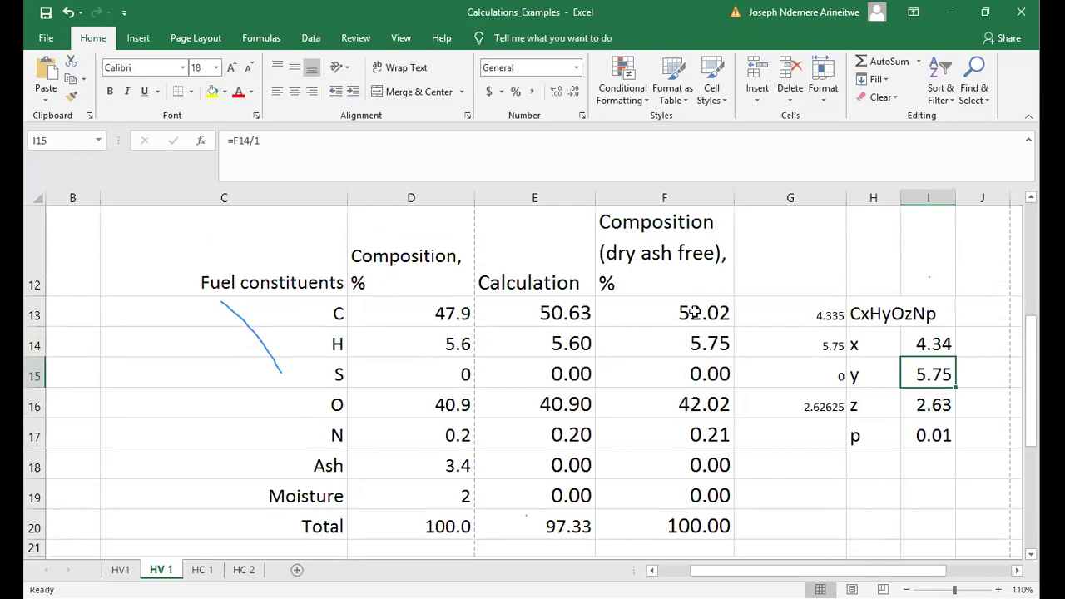
pyautogui.press('Down')
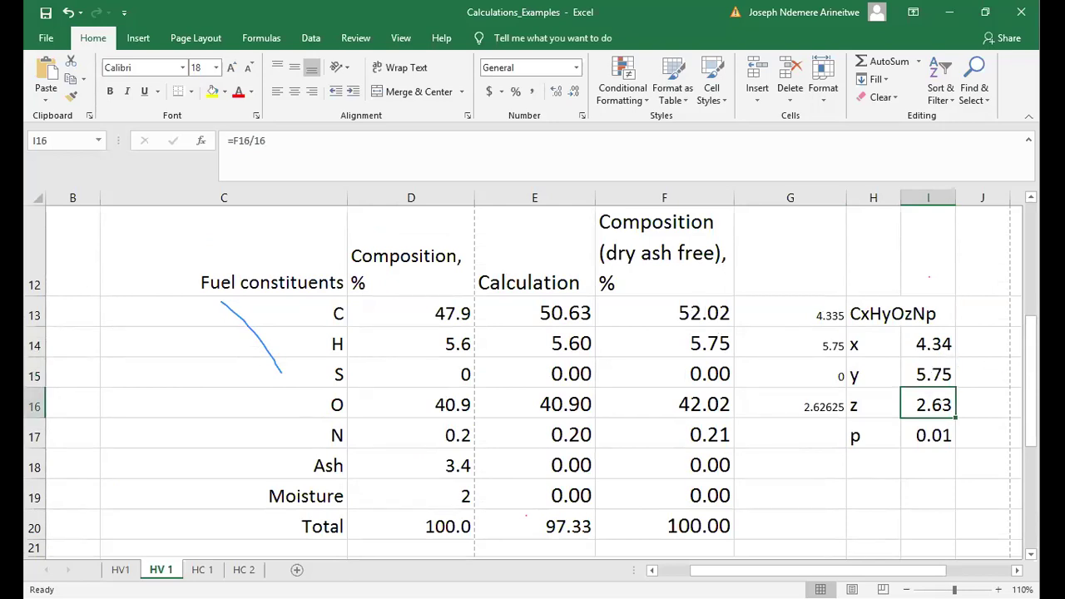
pyautogui.moveTo(1036, 356); pyautogui.dragTo(939, 391)
# Set the font size of H19:J19 to 20 and enter the label a in H19
pyautogui.click(869, 510)
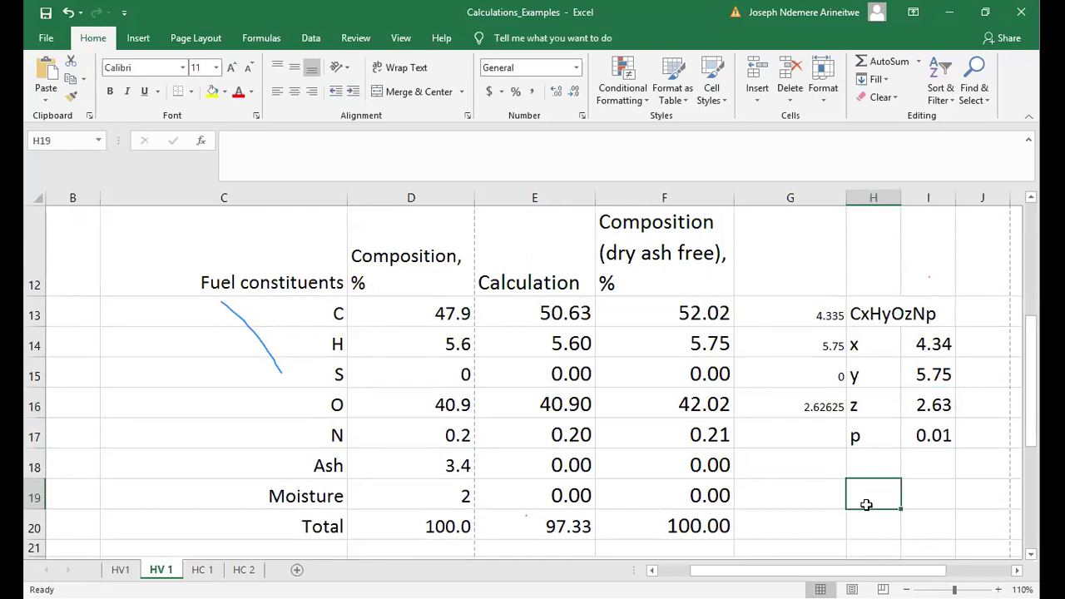
pyautogui.write('x')
pyautogui.press('BackSpace')
pyautogui.press('Return')
pyautogui.moveTo(891, 491); pyautogui.dragTo(999, 495)
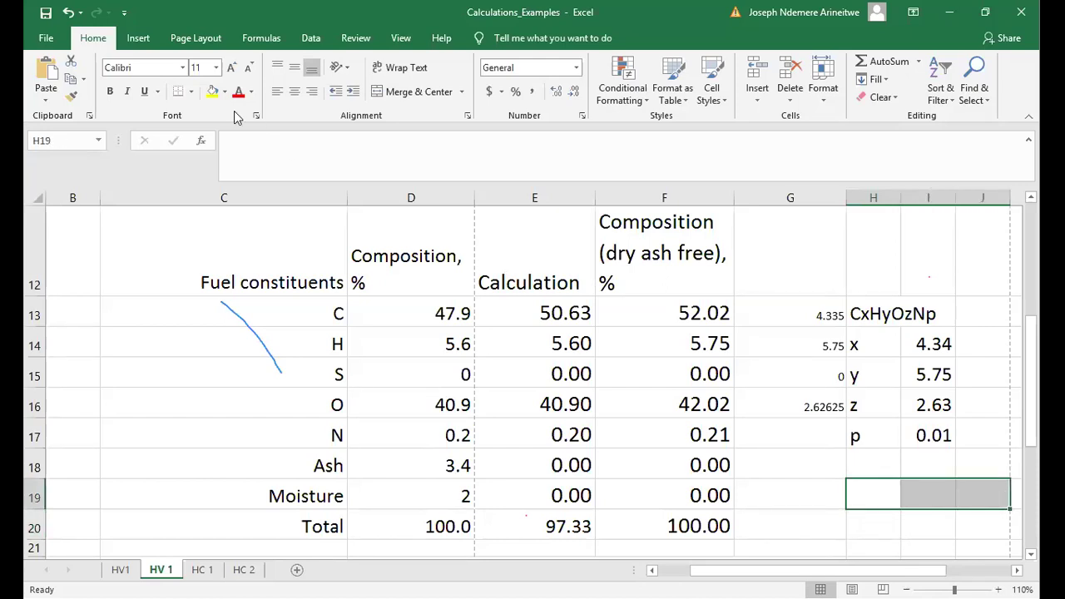
pyautogui.click(216, 68)
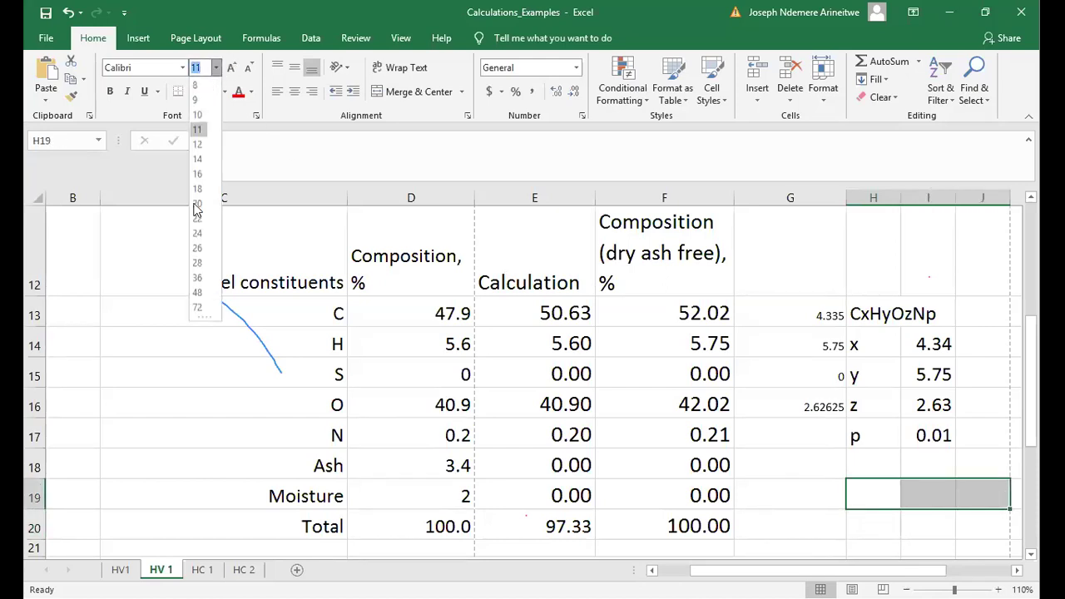
pyautogui.click(858, 489)
pyautogui.write('a')
pyautogui.press('Tab')
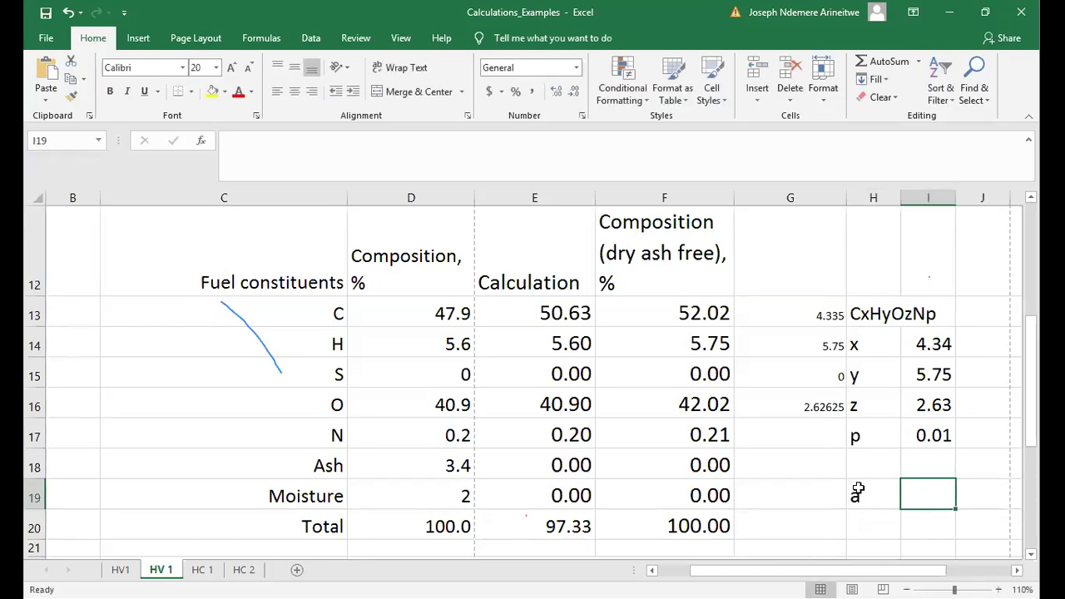
# Calculate the theoretical oxygen demand a in I19 with the formula =(4.34+5.75/4-2.63/2)
pyautogui.write('=(4.')
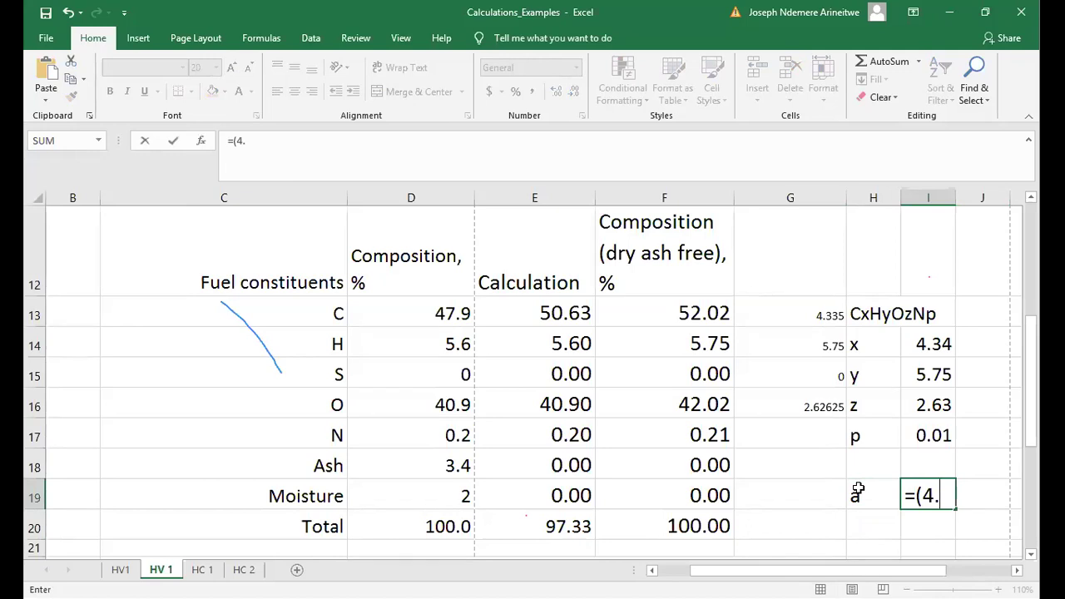
pyautogui.write('34+5.')
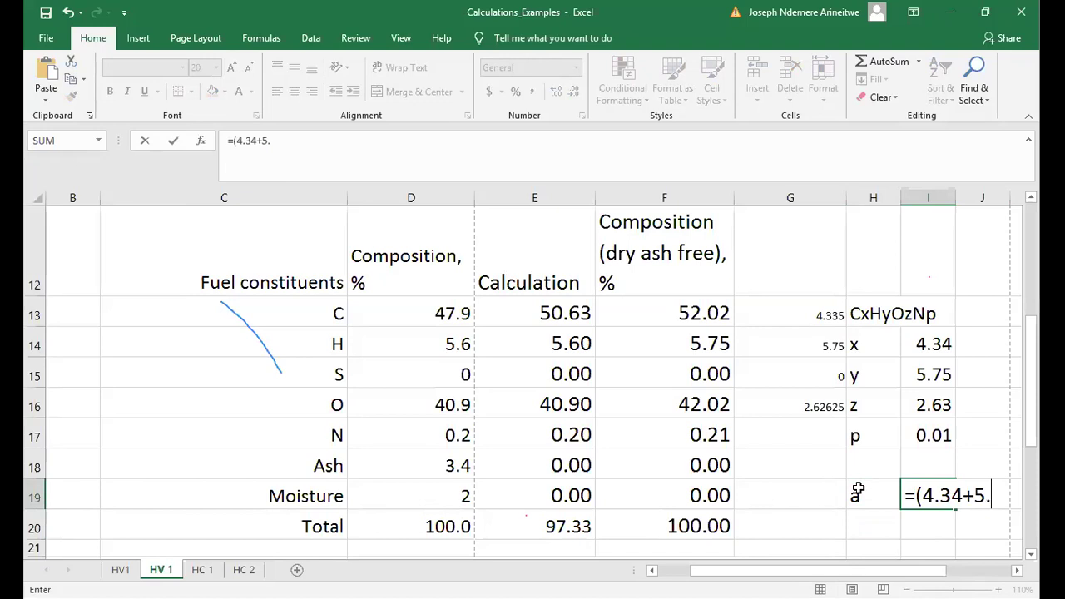
pyautogui.write('75/')
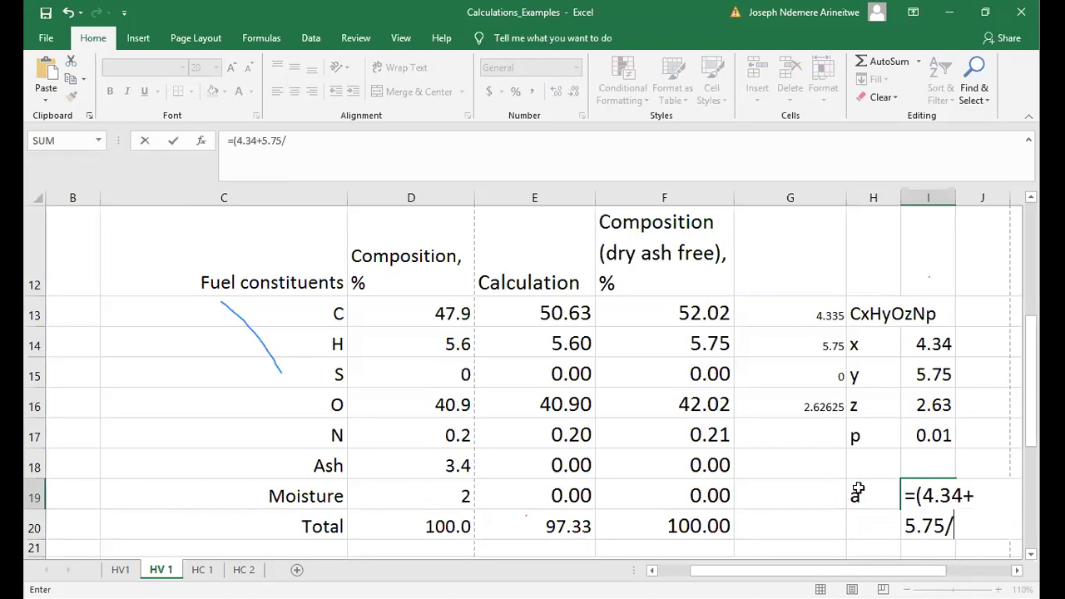
pyautogui.write('4-2.6')
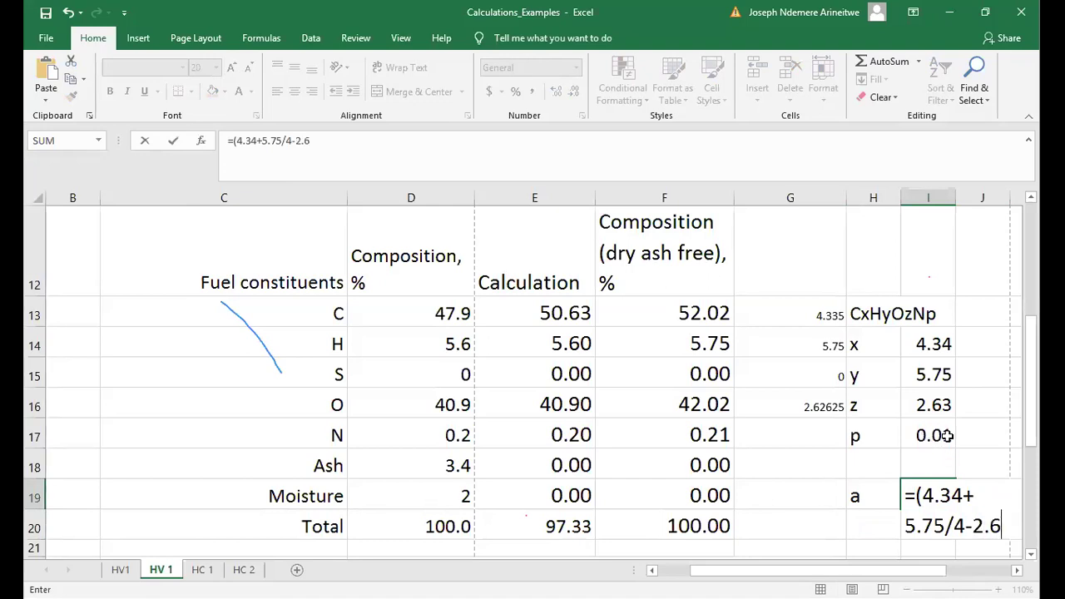
pyautogui.write('3/2)')
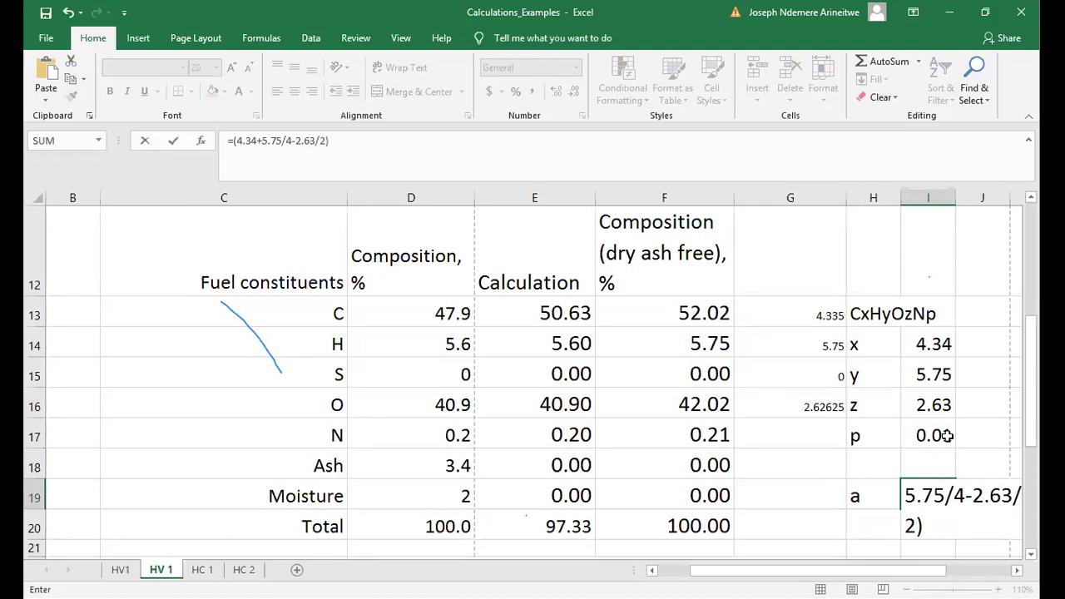
pyautogui.press('Return')
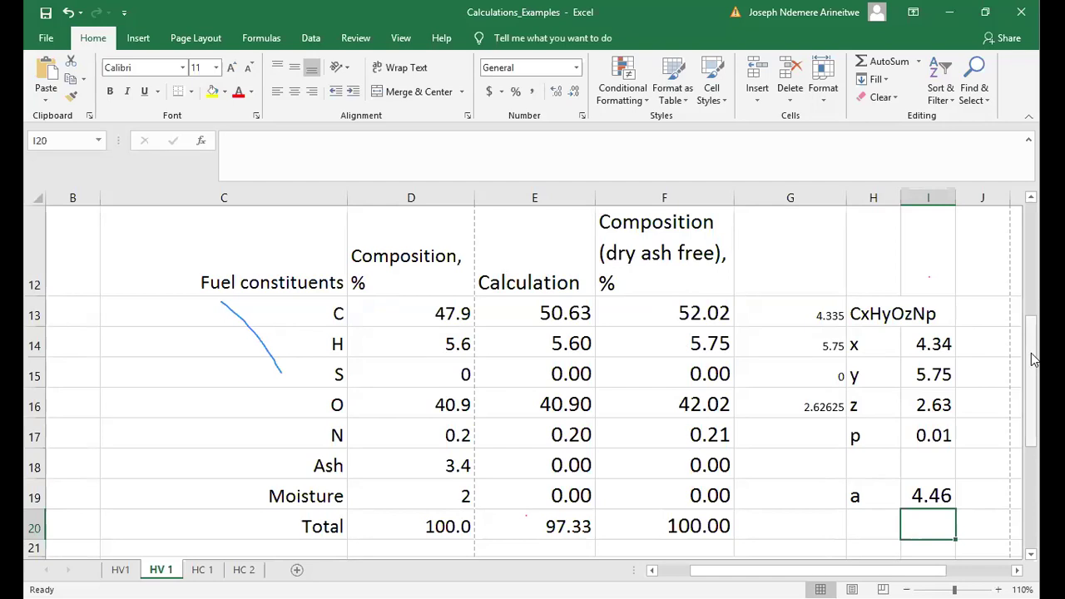
# Compare the manual oxygen demand in I19 with the formula in row 28 and the value of a in D30
pyautogui.scroll(-1, 888, 287)
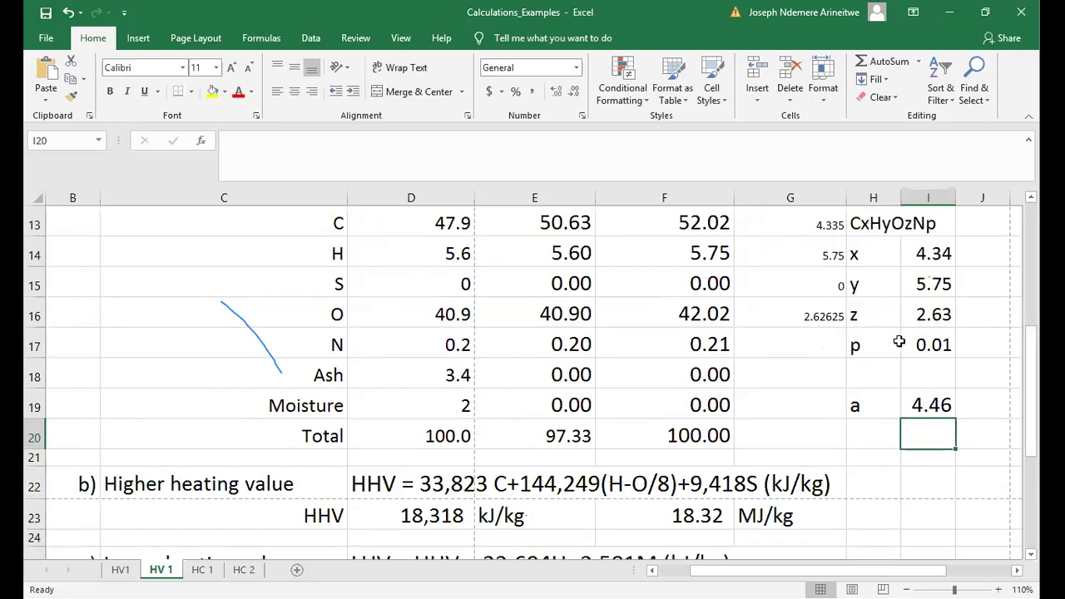
pyautogui.click(819, 289)
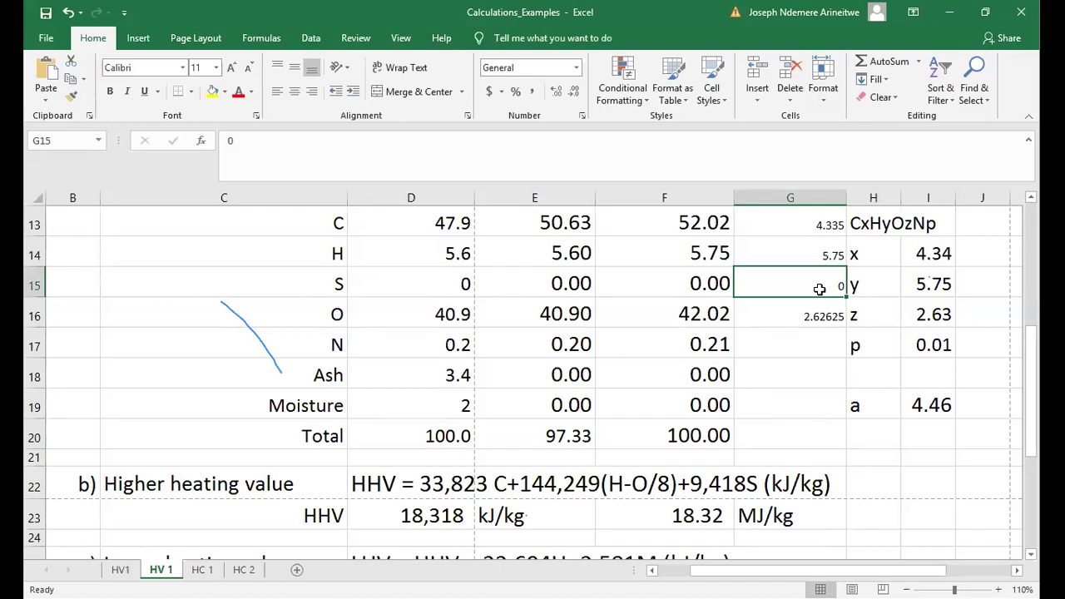
pyautogui.moveTo(1032, 409); pyautogui.dragTo(1036, 436)
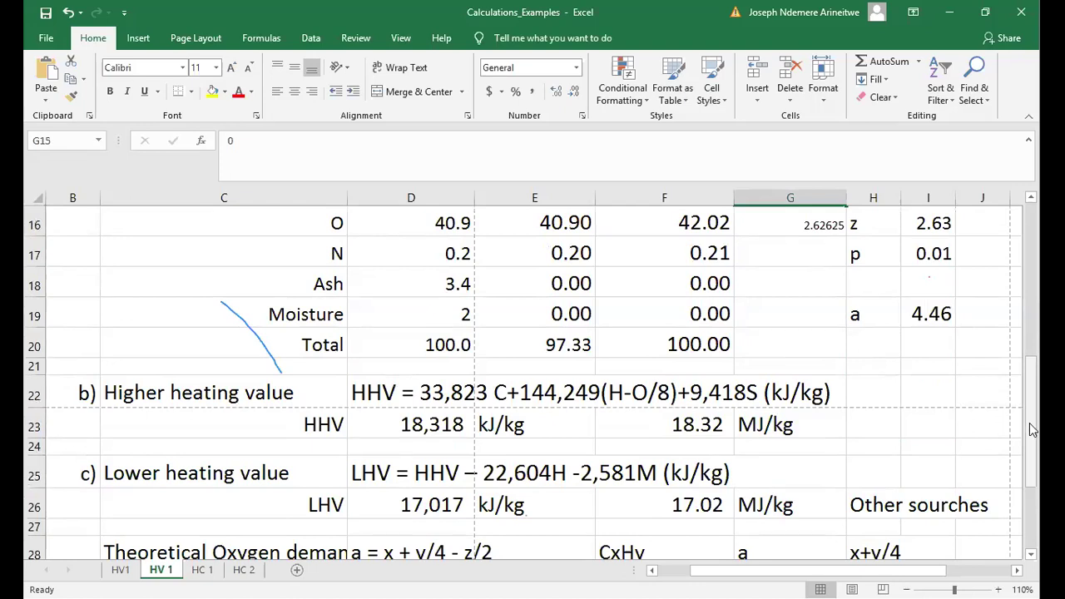
pyautogui.scroll(-1, 848, 512)
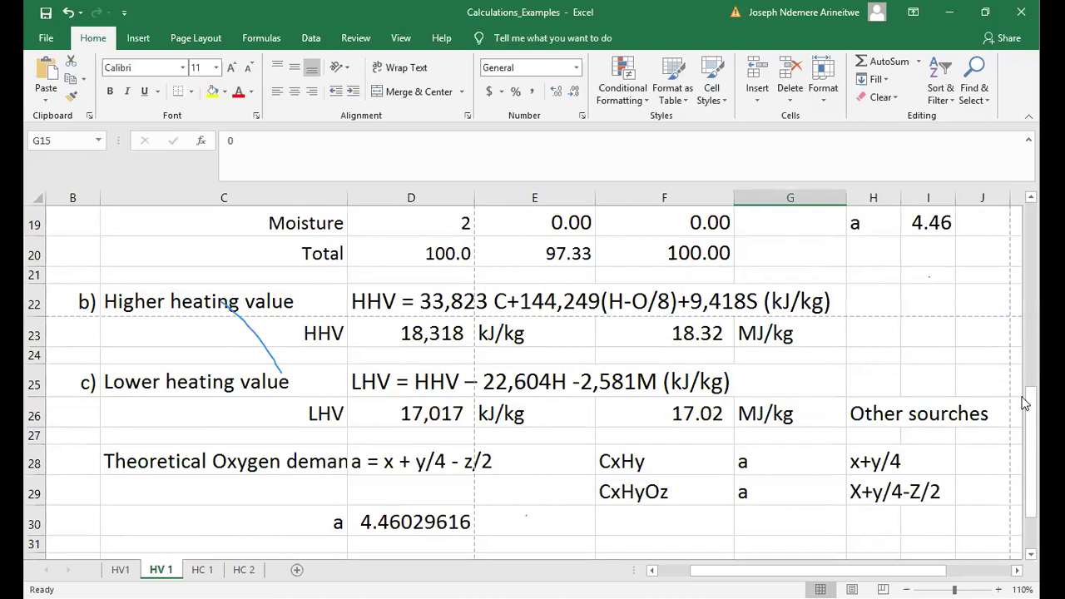
pyautogui.moveTo(1032, 413); pyautogui.dragTo(1020, 338)
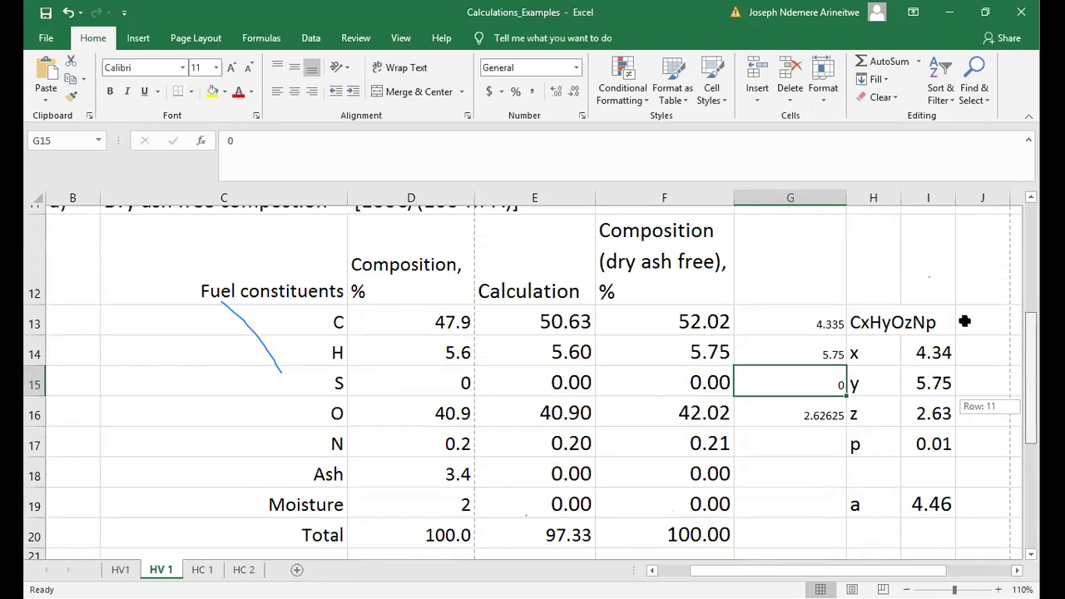
pyautogui.moveTo(890, 503); pyautogui.dragTo(914, 500)
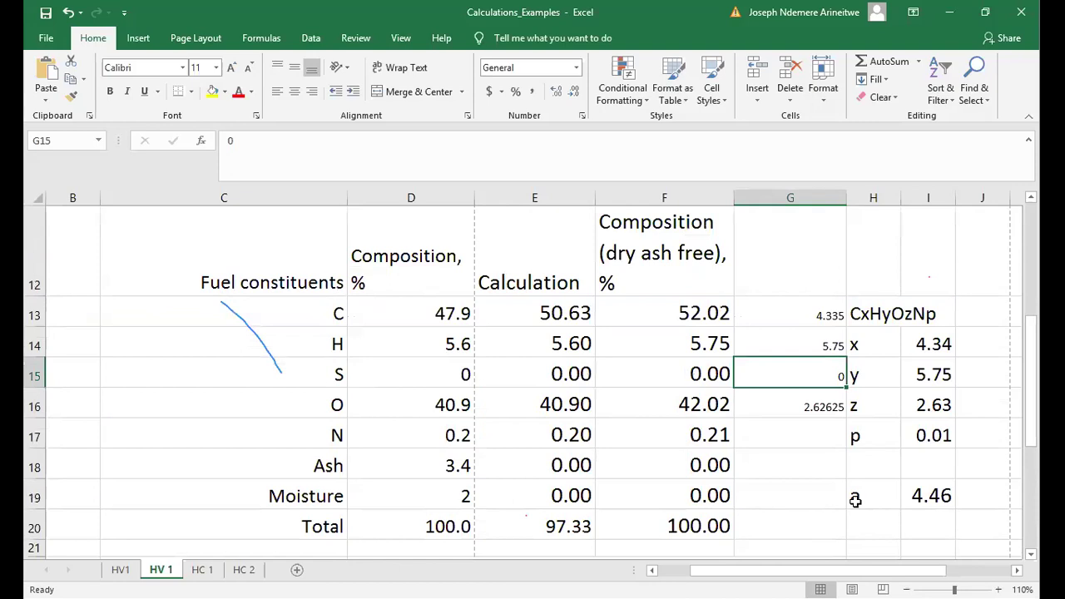
pyautogui.click(855, 499)
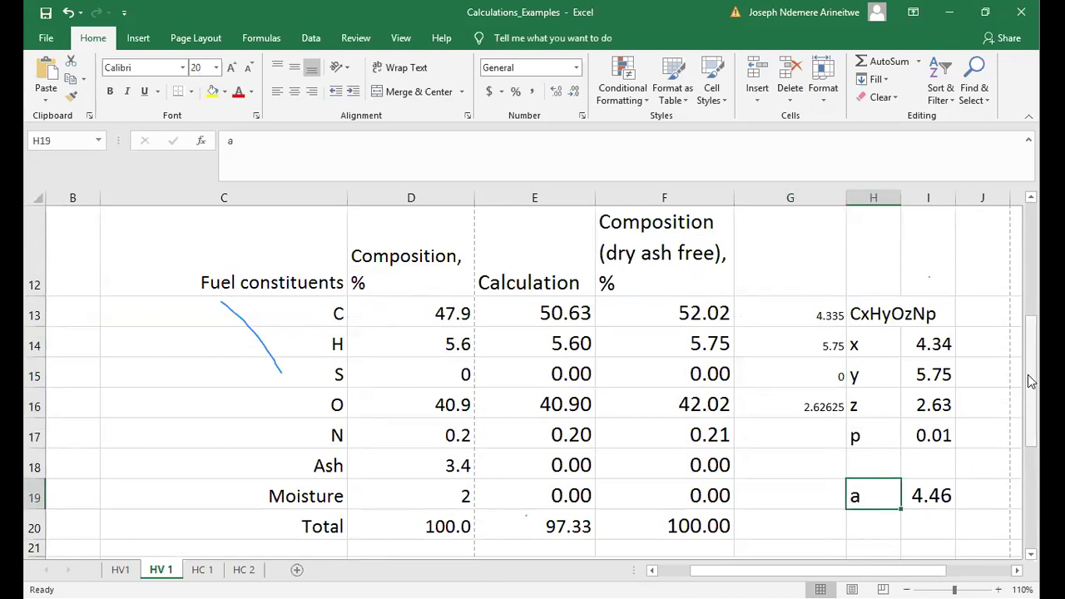
# Set the font size of H20:I20 to 20 and enter the label a-air in H20
pyautogui.scroll(-1, 870, 439)
pyautogui.click(869, 439)
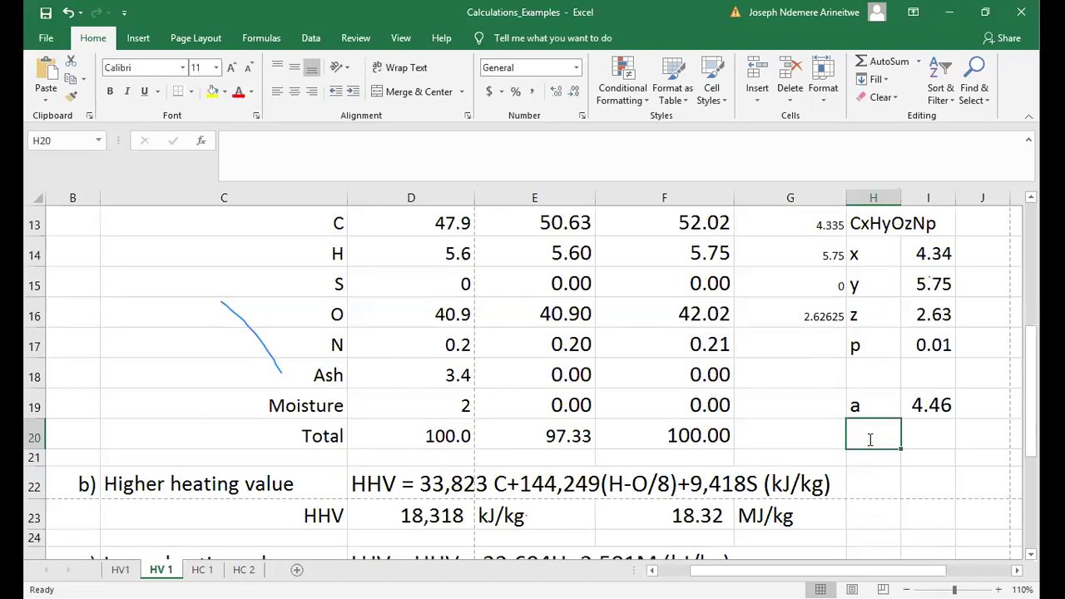
pyautogui.press('BackSpace')
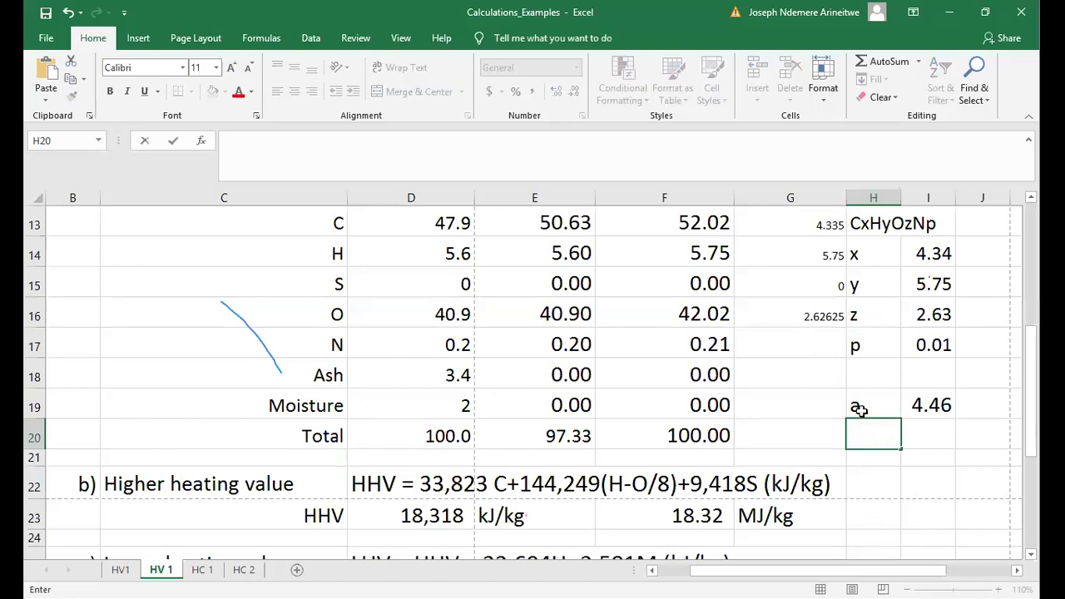
pyautogui.press('Up')
pyautogui.hotkey('shift', 'Right')
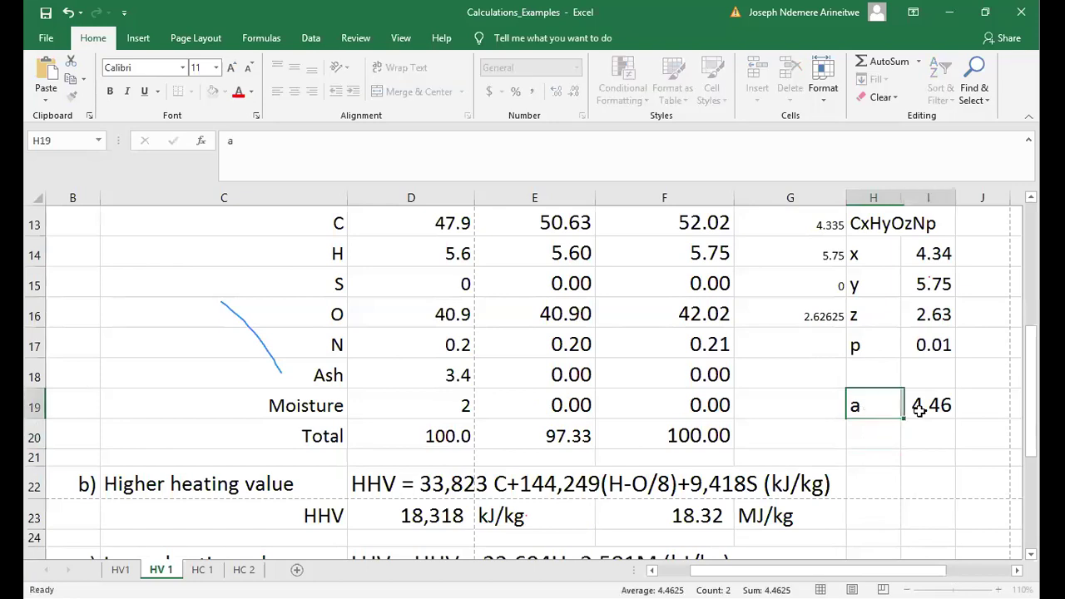
pyautogui.click(872, 442)
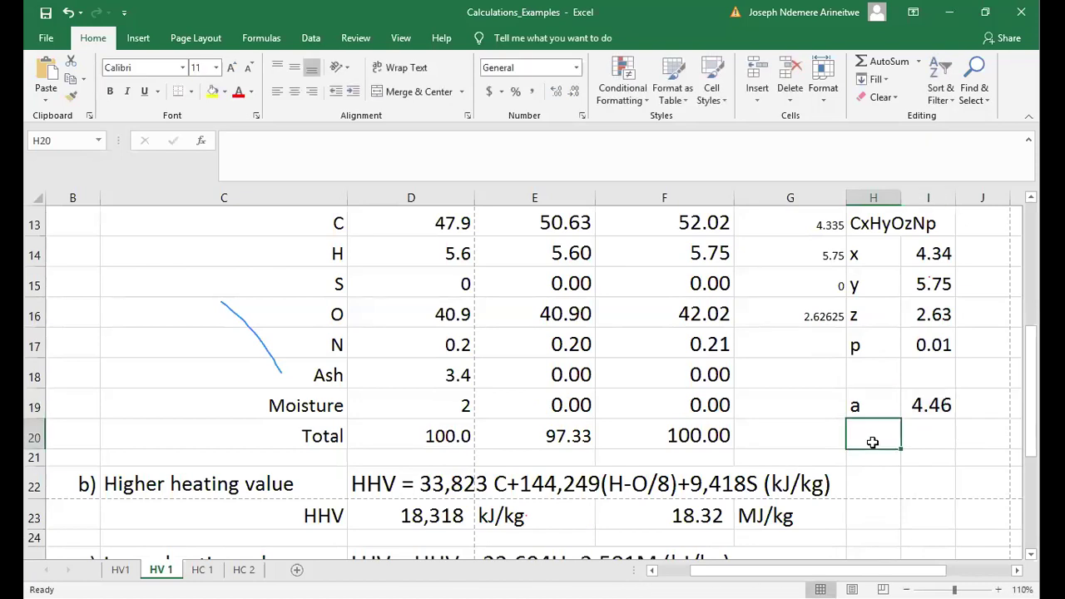
pyautogui.moveTo(942, 442); pyautogui.dragTo(872, 442)
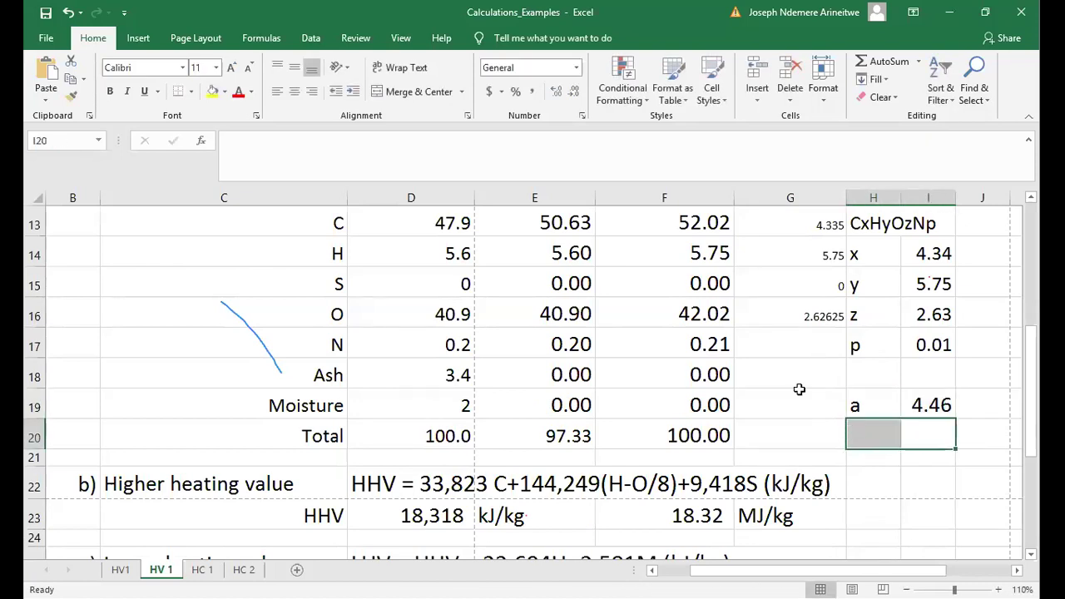
pyautogui.click(216, 68)
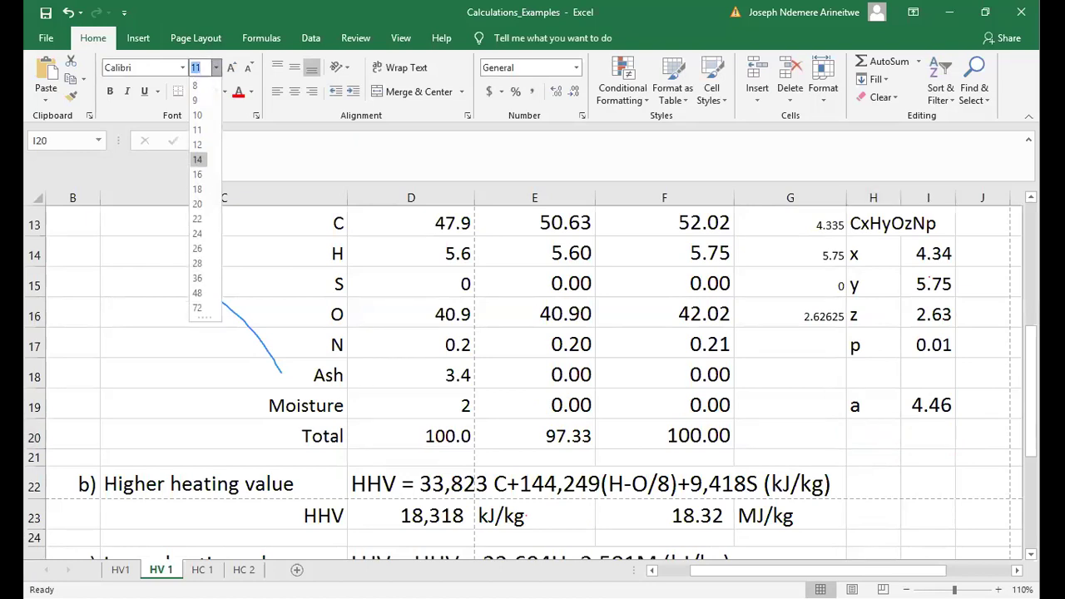
pyautogui.click(878, 434)
pyautogui.write('a')
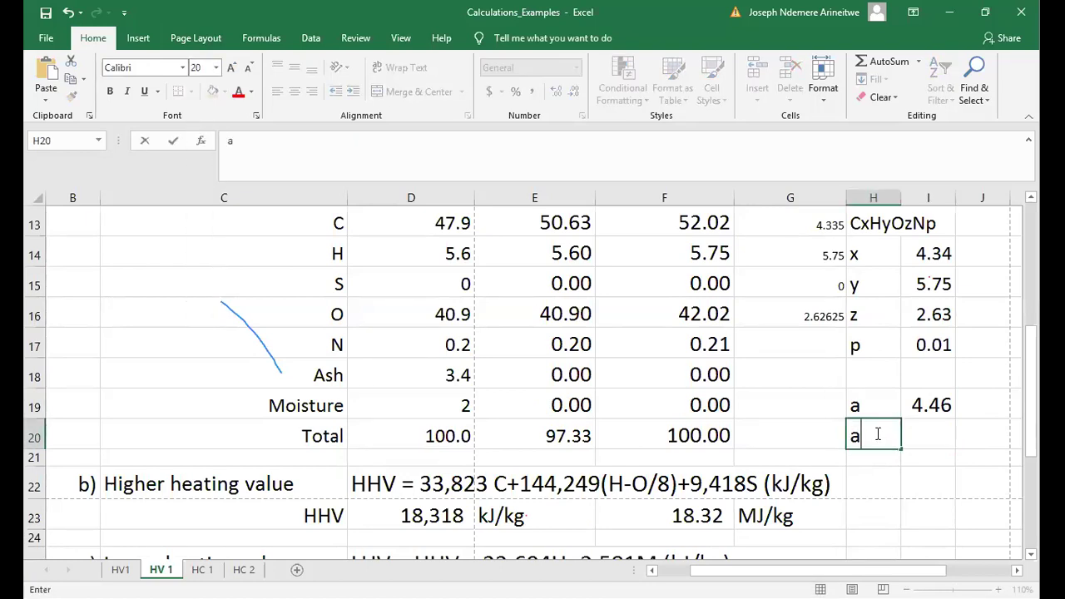
pyautogui.write('-air')
pyautogui.click(932, 435)
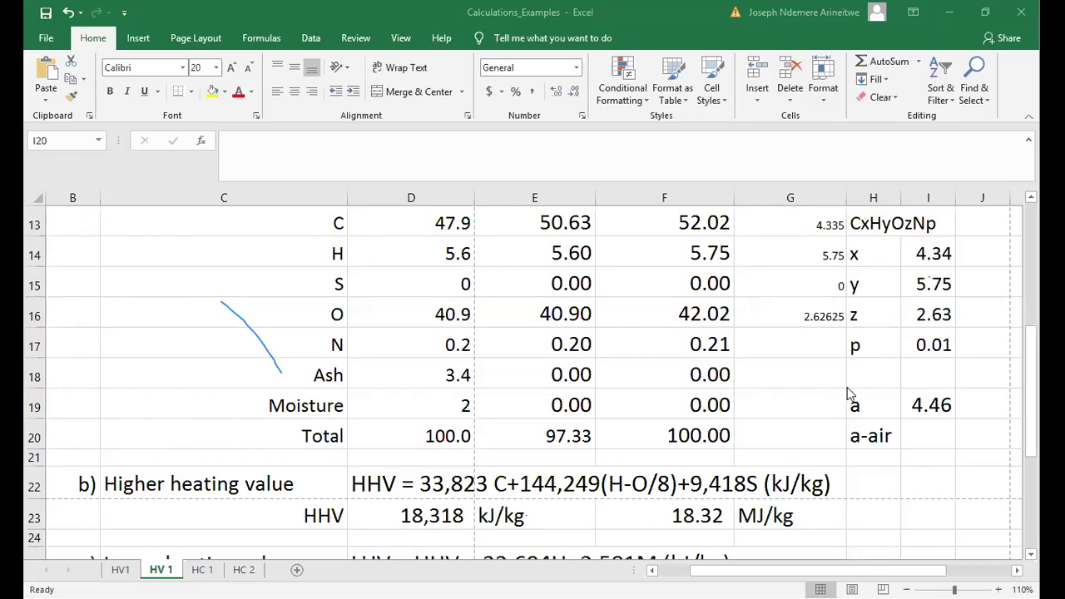
pyautogui.click(919, 437)
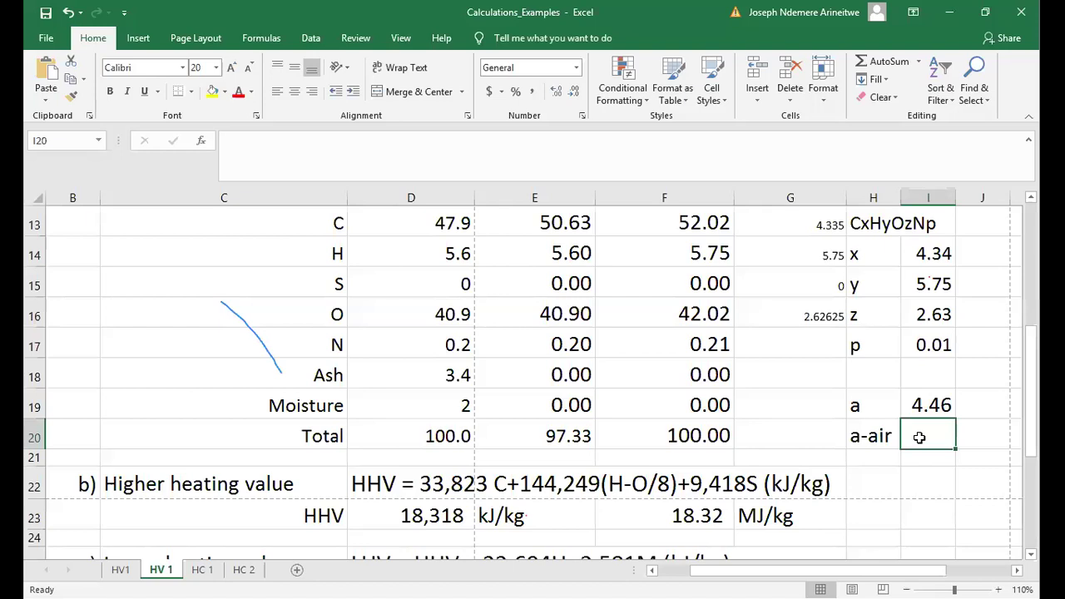
pyautogui.write('=')
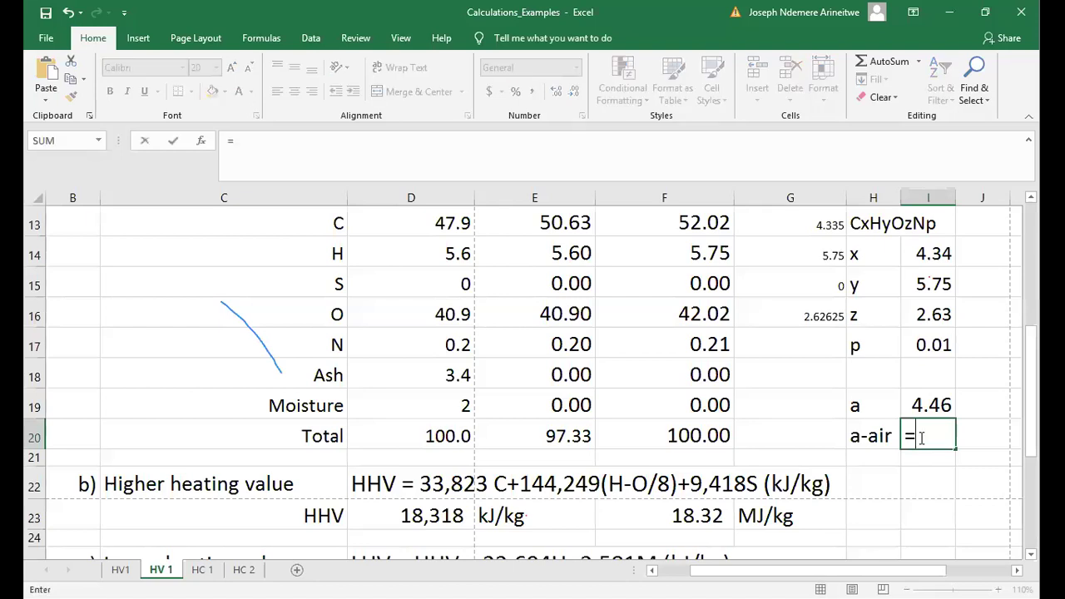
pyautogui.press('BackSpace')
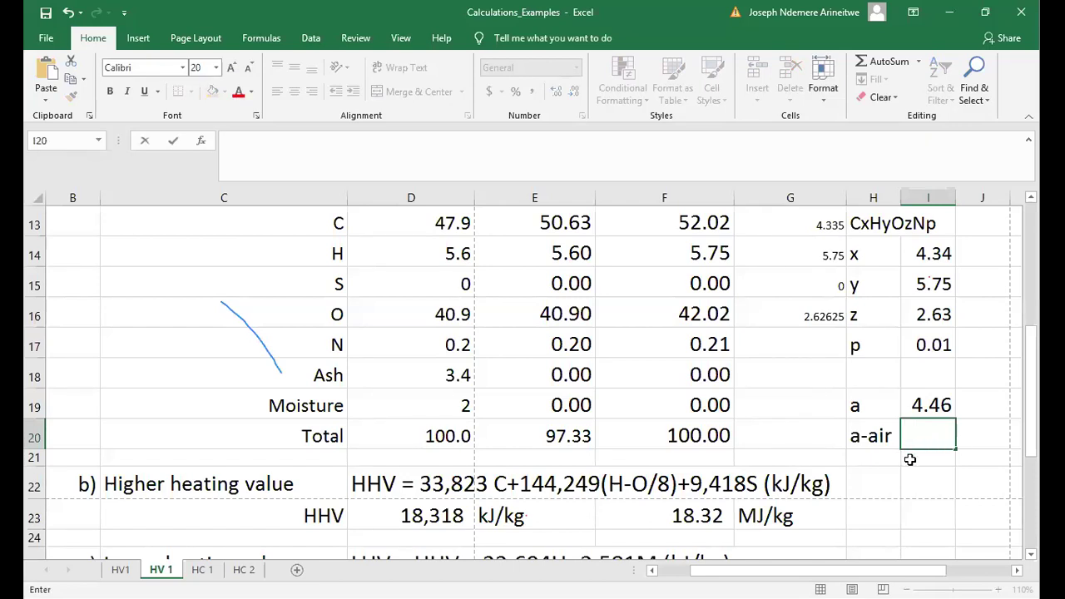
pyautogui.press('Escape')
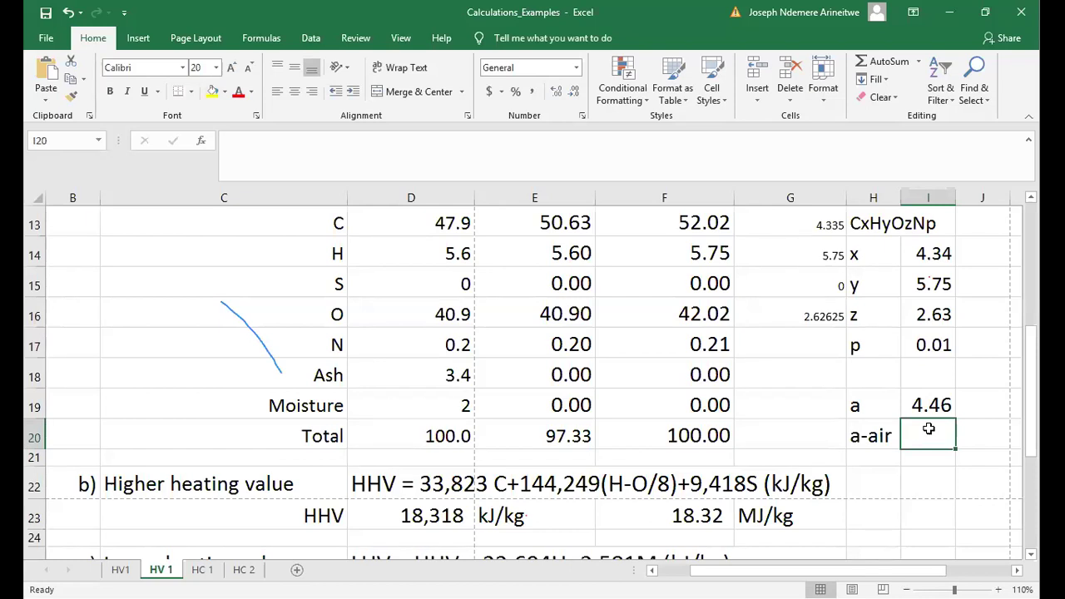
# Calculate the theoretical air demand in I20 with the formula =4.46/0.21
pyautogui.write('=')
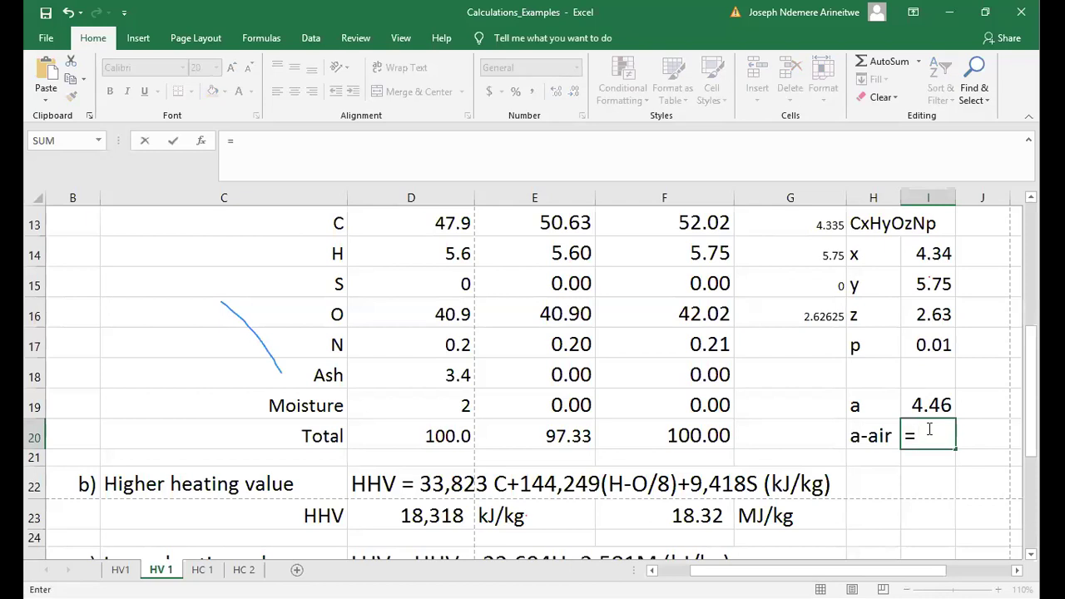
pyautogui.write('4.46/0.21')
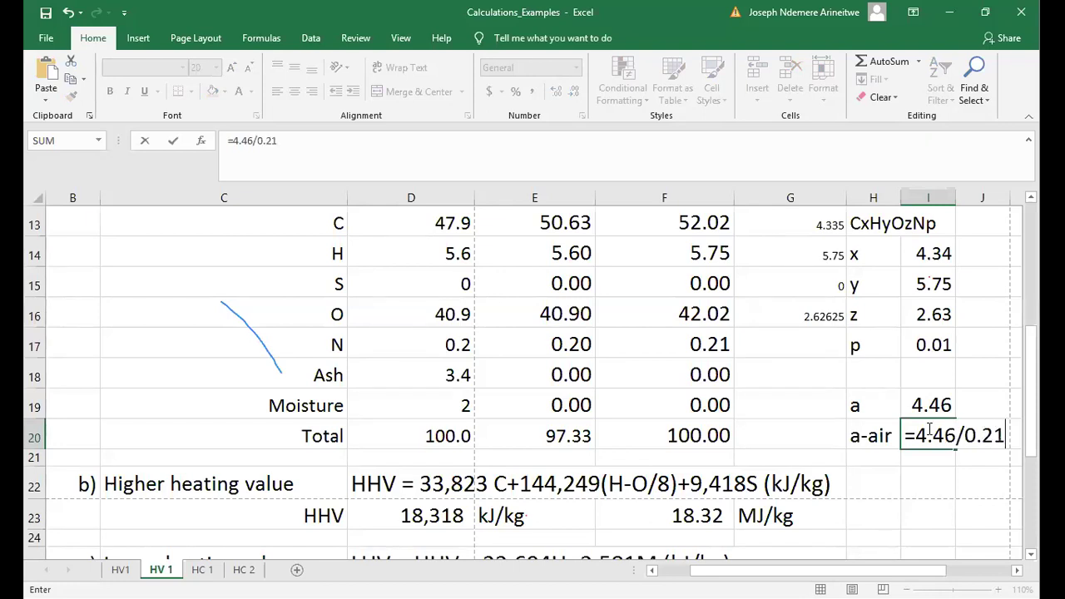
pyautogui.press('Return')
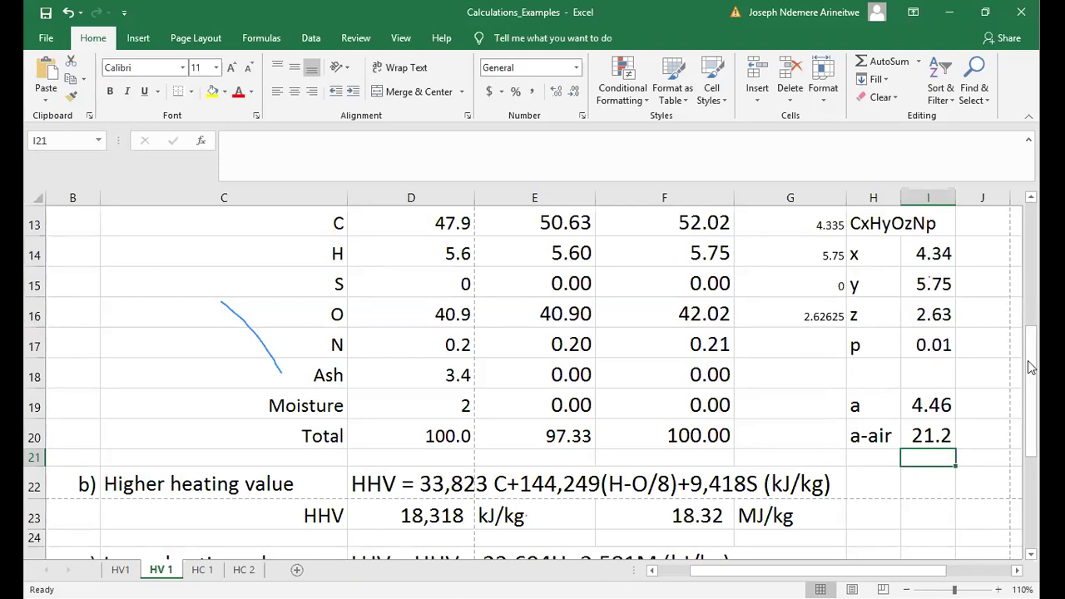
pyautogui.moveTo(1030, 367); pyautogui.dragTo(748, 255)
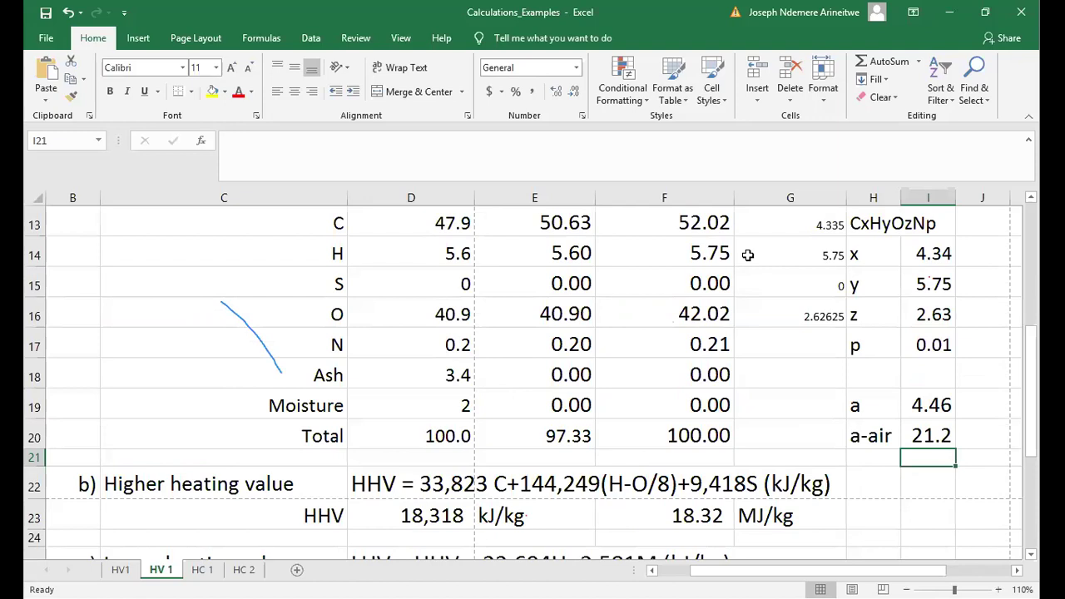